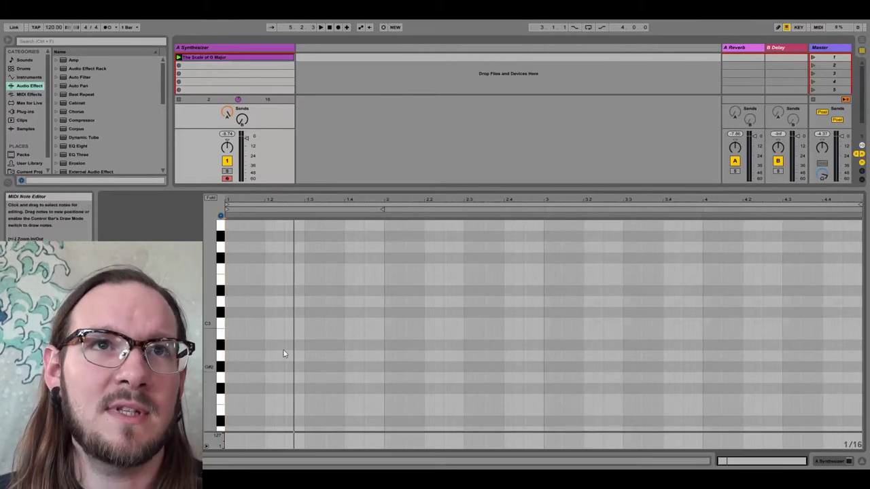
Hide the synthesizer's plug-in window and open the clip The Scale of G Major for note editing.
{"action": "left_click", "coordinate": [204, 48]}
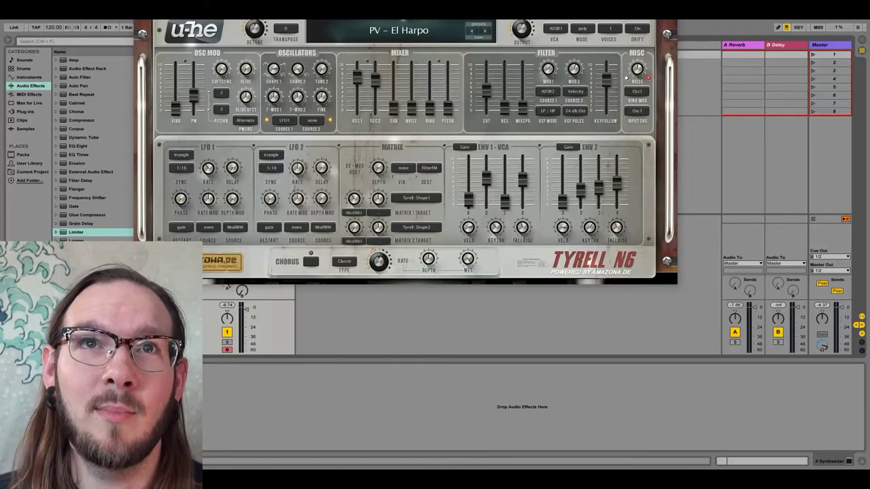
{"action": "key", "text": "ctrl+alt+p"}
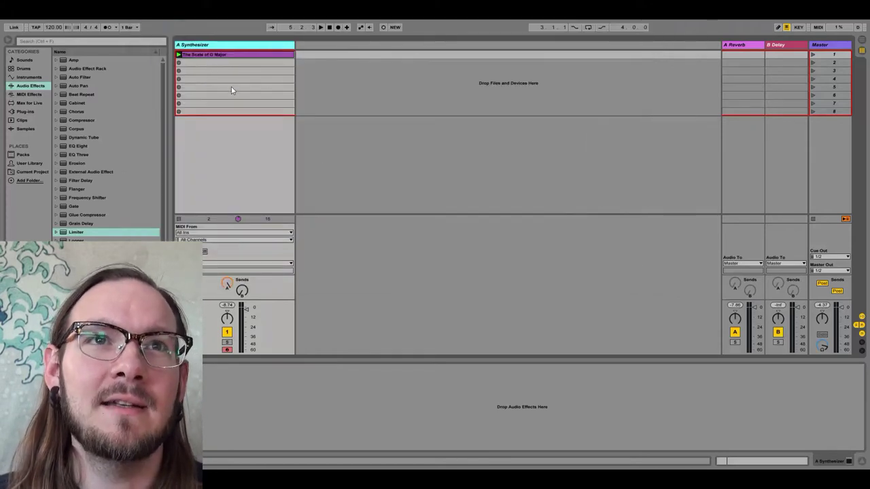
{"action": "left_click", "coordinate": [219, 57]}
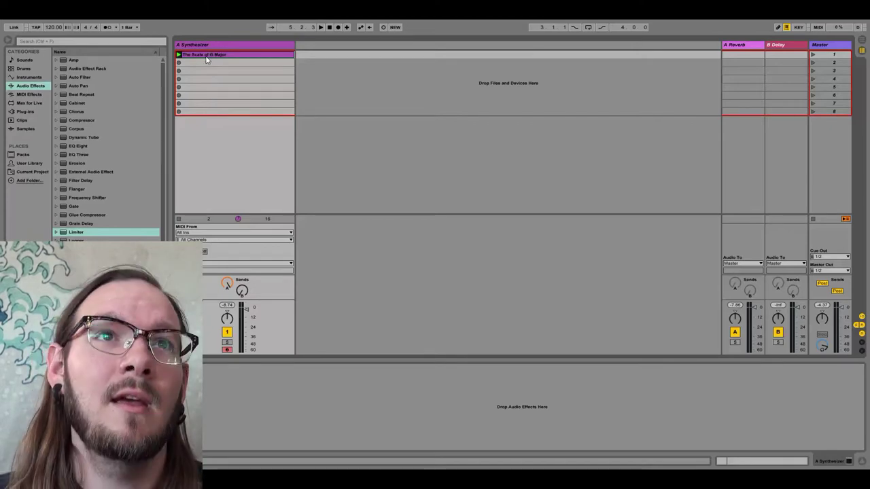
{"action": "double_click", "coordinate": [207, 57]}
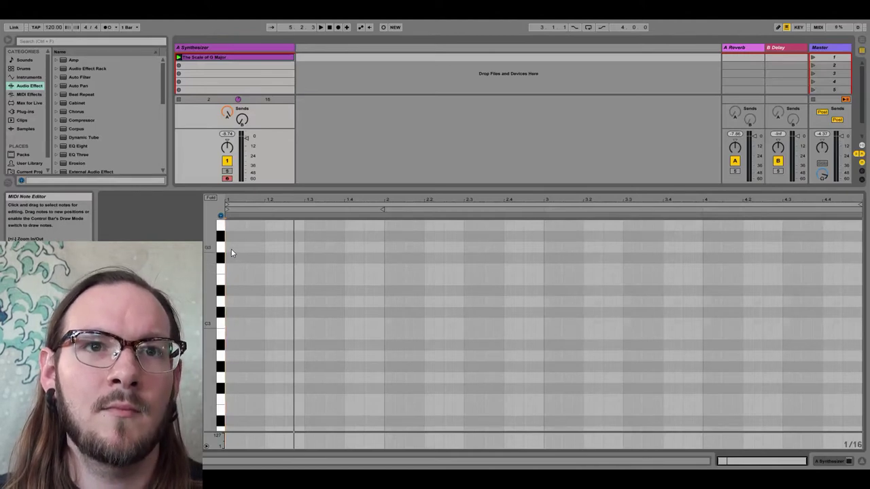
Add a one-beat G2 note at the start of the clip and copy it an octave up to G3.
{"action": "double_click", "coordinate": [231, 377]}
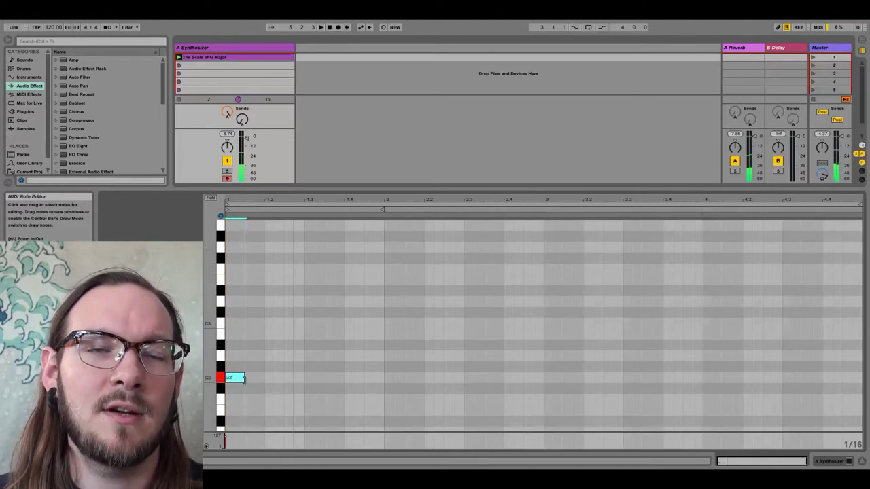
{"action": "left_click_drag", "start_coordinate": [244, 378], "coordinate": [264, 379]}
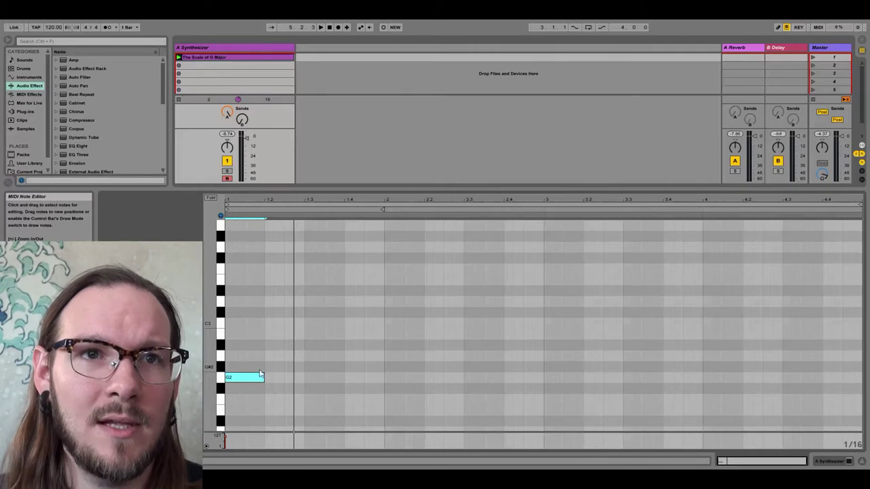
{"action": "left_click", "coordinate": [241, 381]}
{"action": "left_click_drag", "start_coordinate": [241, 381], "coordinate": [242, 257]}
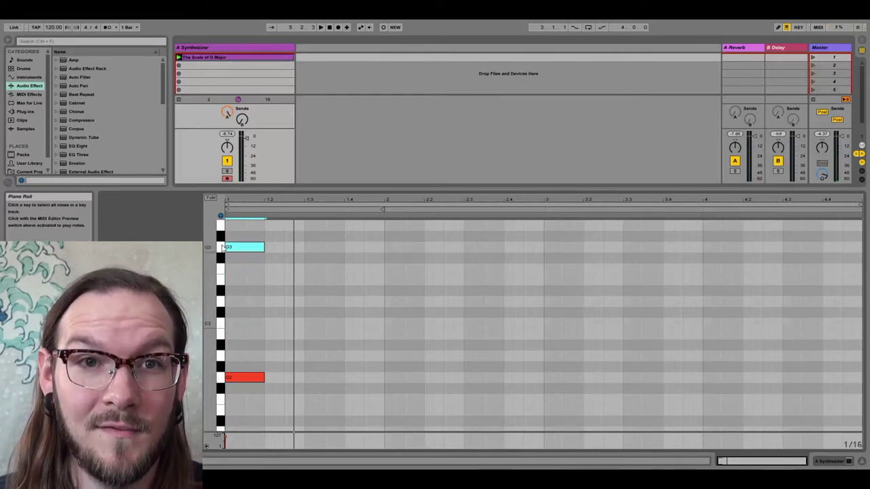
Play G2 and G3 alternately to compare the two ends of the octave by ear.
{"action": "left_click", "coordinate": [221, 381]}
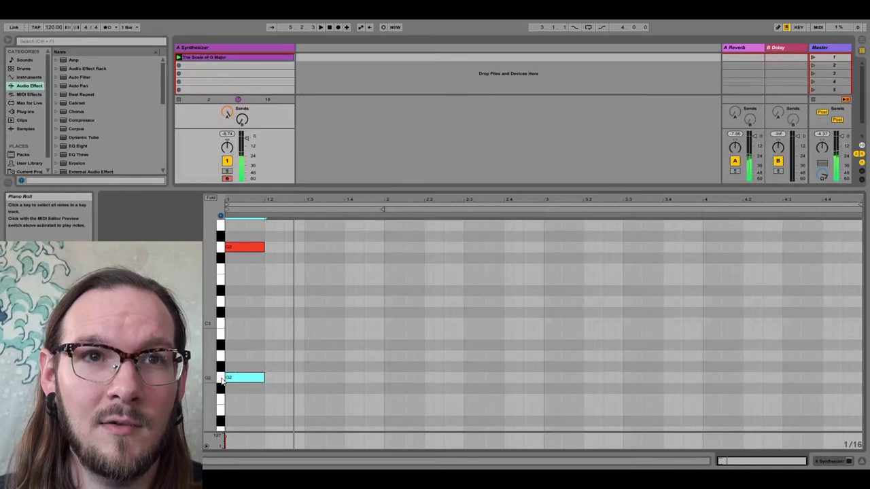
{"action": "left_click", "coordinate": [222, 249]}
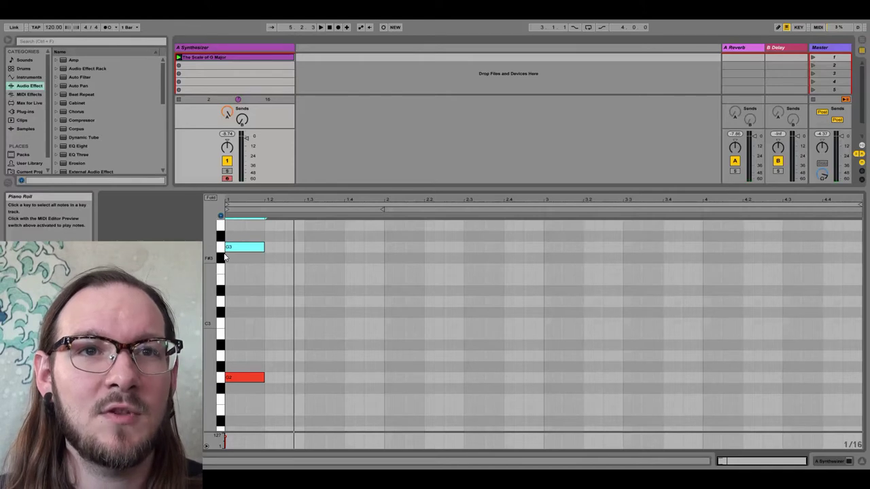
{"action": "left_click", "coordinate": [224, 383]}
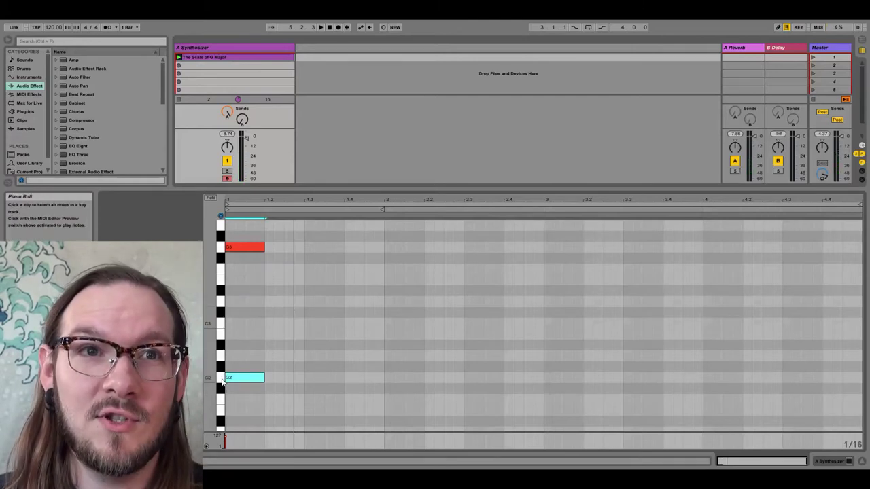
{"action": "left_click", "coordinate": [221, 247]}
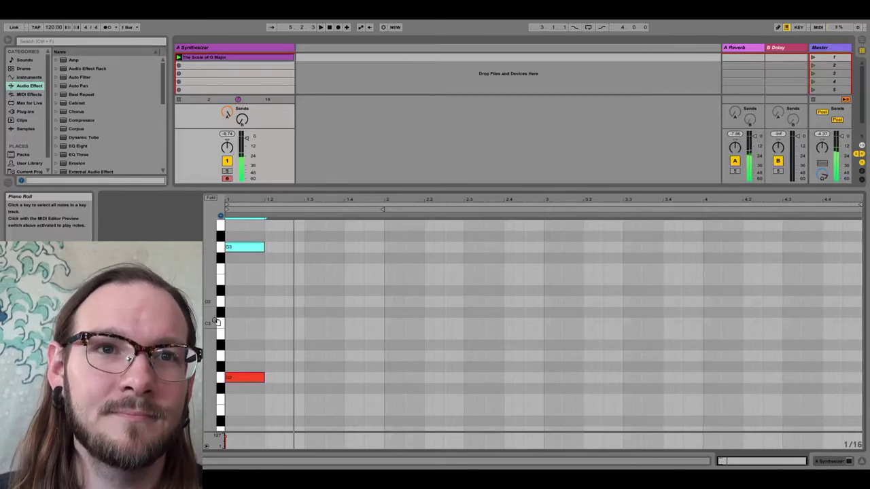
{"action": "left_click", "coordinate": [221, 247]}
{"action": "left_click", "coordinate": [220, 247]}
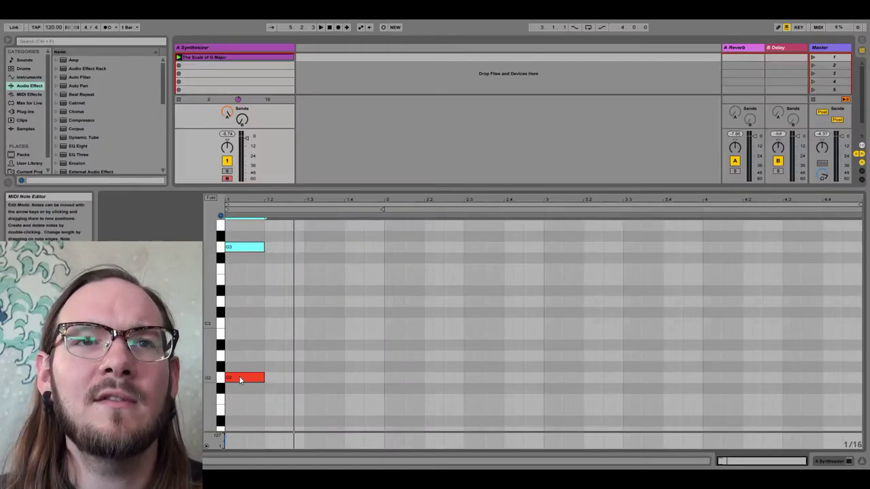
{"action": "left_click", "coordinate": [239, 378]}
{"action": "left_click", "coordinate": [246, 251]}
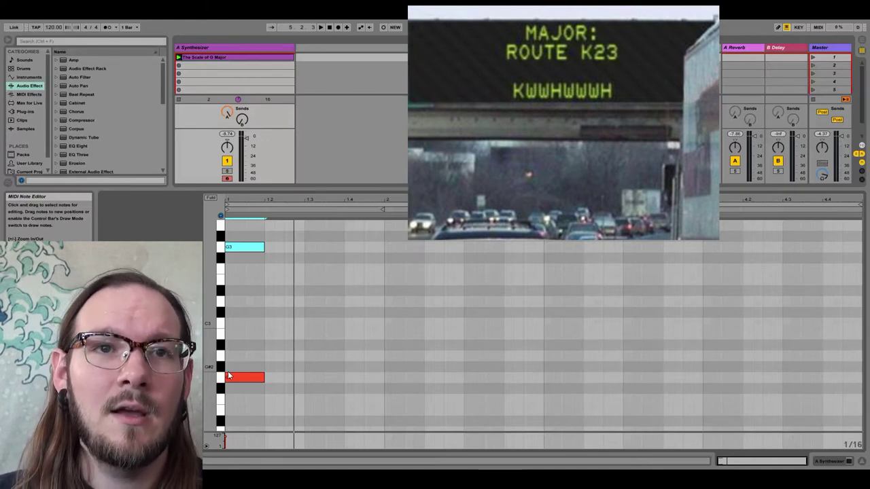
Try a copy of the G2 note two semitones up at A2 on beat 1.2.
{"action": "left_click", "coordinate": [237, 379]}
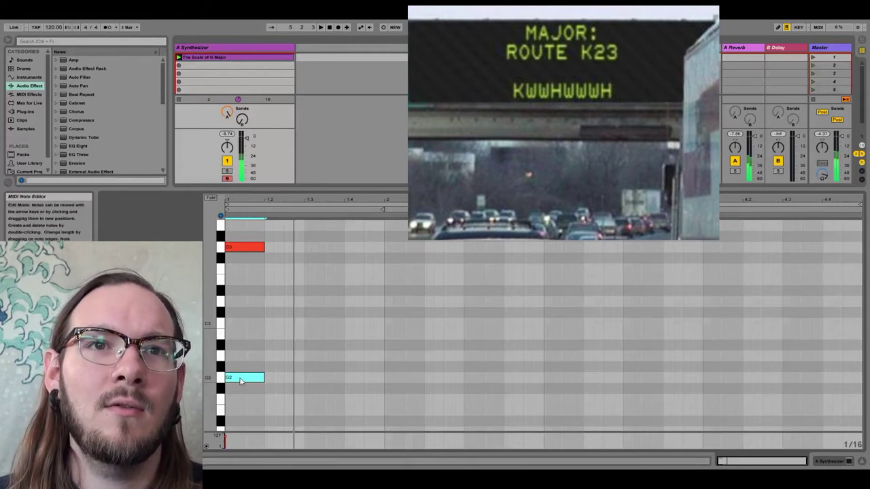
{"action": "key", "text": "ctrl+d"}
{"action": "key", "text": "Up"}
{"action": "key", "text": "Up"}
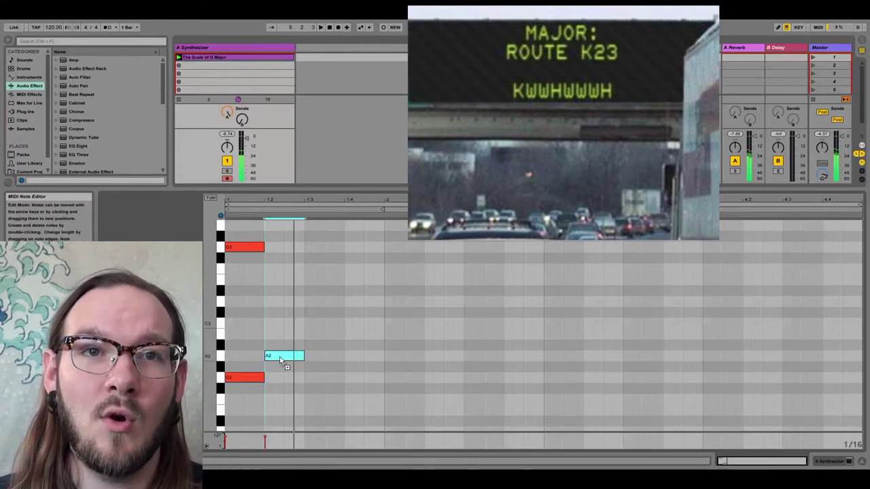
{"action": "left_click", "coordinate": [235, 381]}
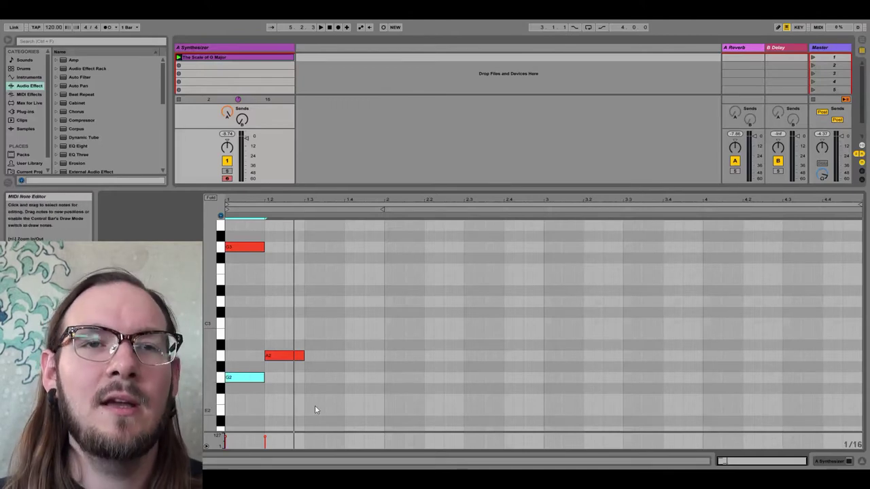
{"action": "left_click", "coordinate": [283, 356]}
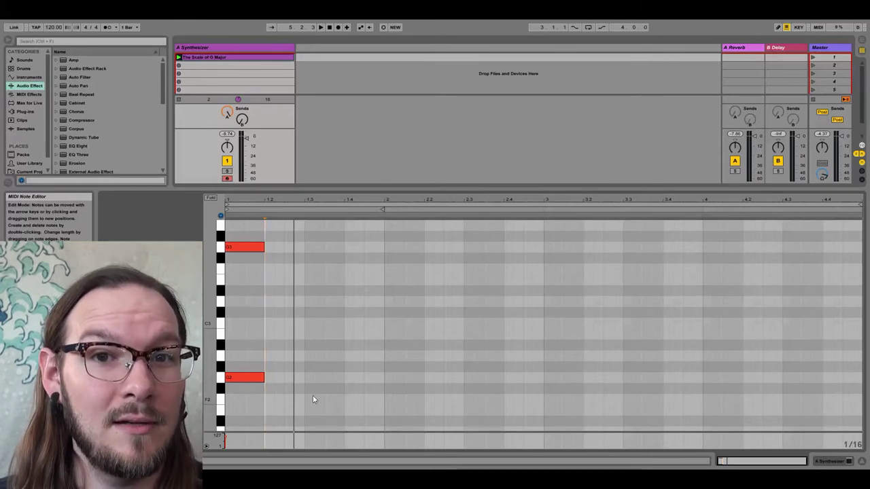
Copy the G2 note upward in whole steps, to A2 on beat 1.2 and B2 on beat 1.3.
{"action": "left_click", "coordinate": [248, 382]}
{"action": "left_click_drag", "start_coordinate": [246, 384], "coordinate": [336, 337]}
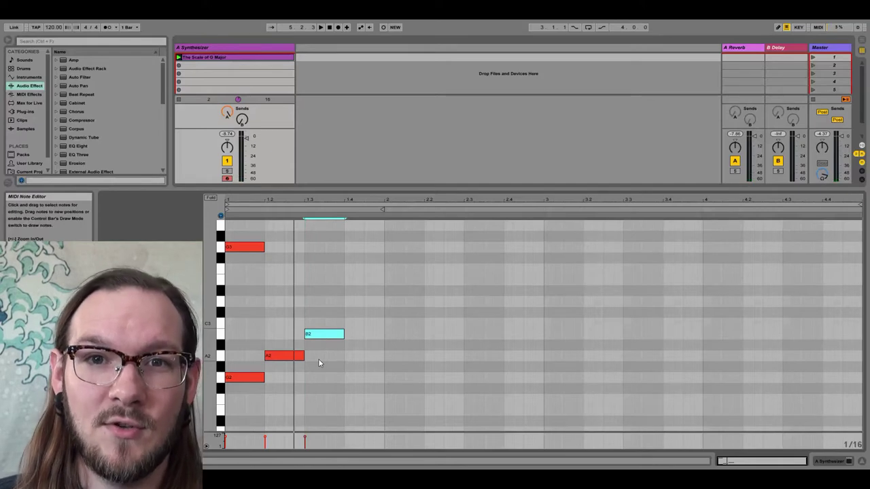
Play every semitone from G2 up to B2 to hear the scale's first two whole steps.
{"action": "left_click", "coordinate": [236, 380]}
{"action": "left_click", "coordinate": [220, 366]}
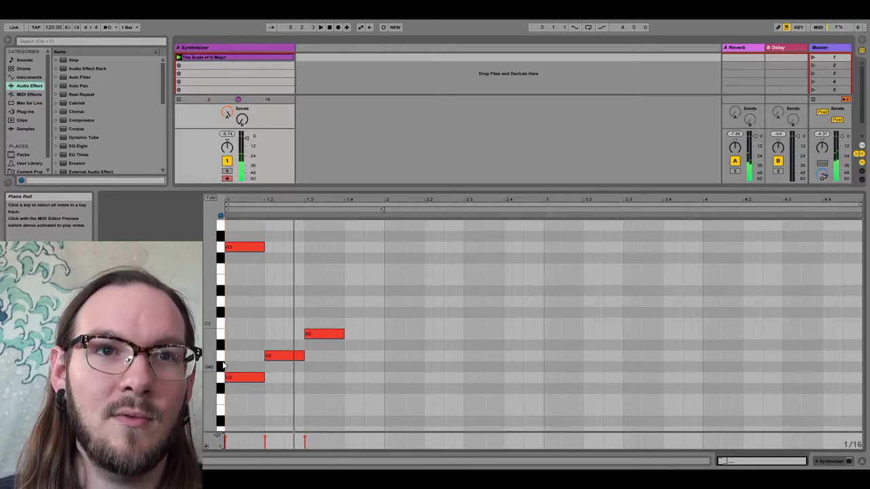
{"action": "left_click", "coordinate": [221, 357]}
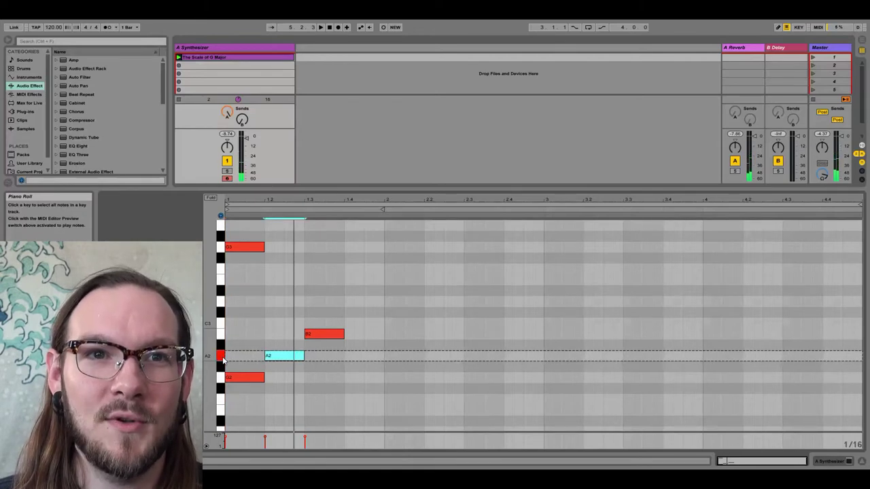
{"action": "left_click", "coordinate": [222, 347]}
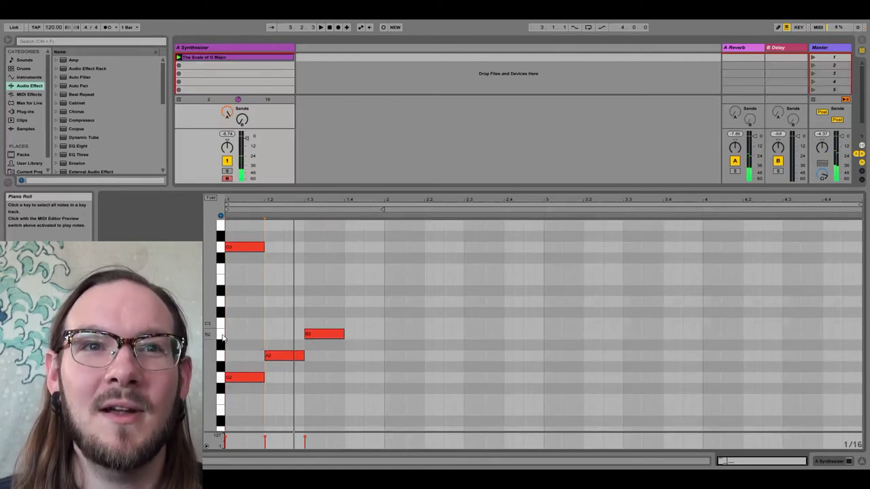
{"action": "left_click", "coordinate": [222, 335]}
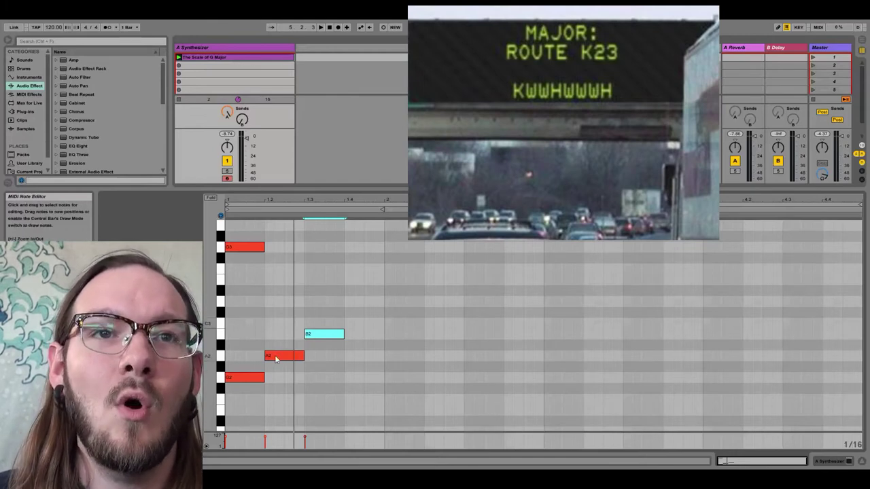
Complete the G major scale with one-beat C3, D3, E3, F#3 and G3 notes on consecutive beats from 1.4 to 2.4.
{"action": "left_click_drag", "start_coordinate": [333, 338], "coordinate": [373, 324]}
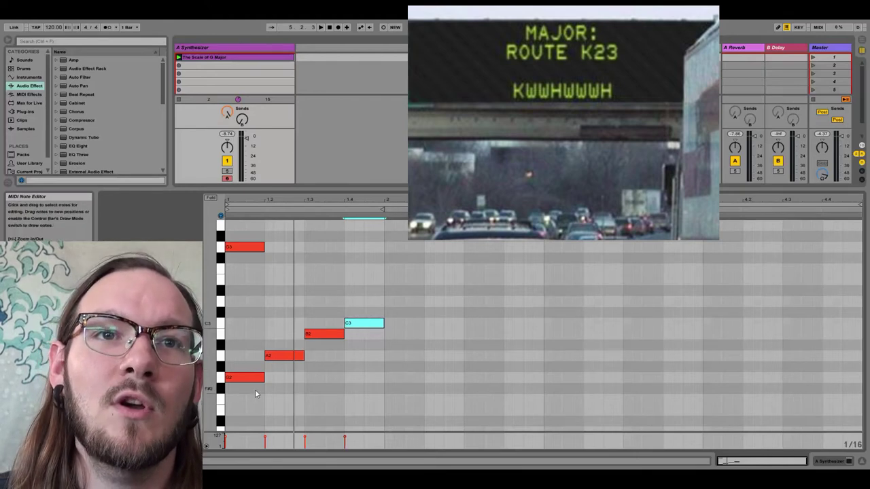
{"action": "double_click", "coordinate": [396, 302]}
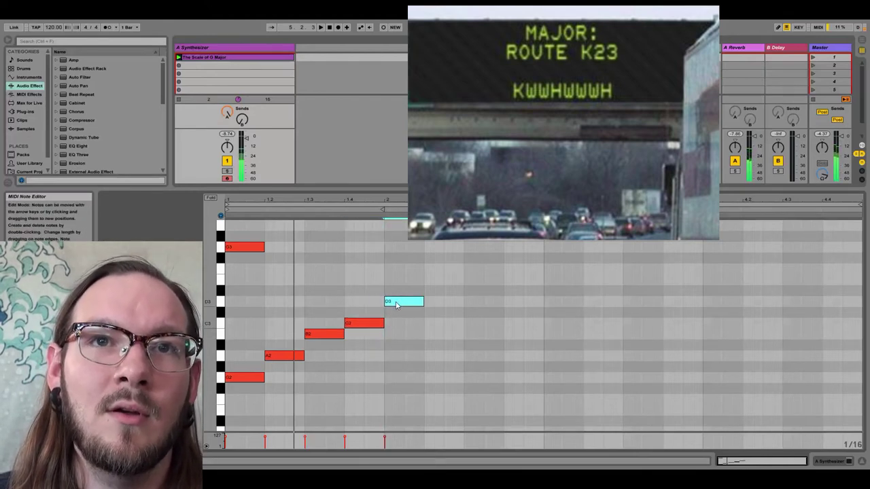
{"action": "left_click_drag", "start_coordinate": [396, 305], "coordinate": [511, 257]}
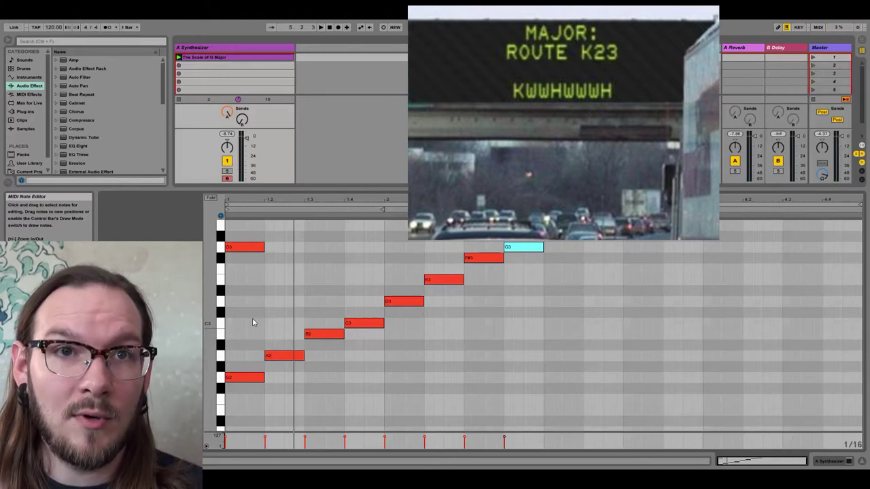
Play the G major scale note by note in ascending order from G2 to G3.
{"action": "left_click", "coordinate": [246, 377]}
{"action": "left_click", "coordinate": [284, 357]}
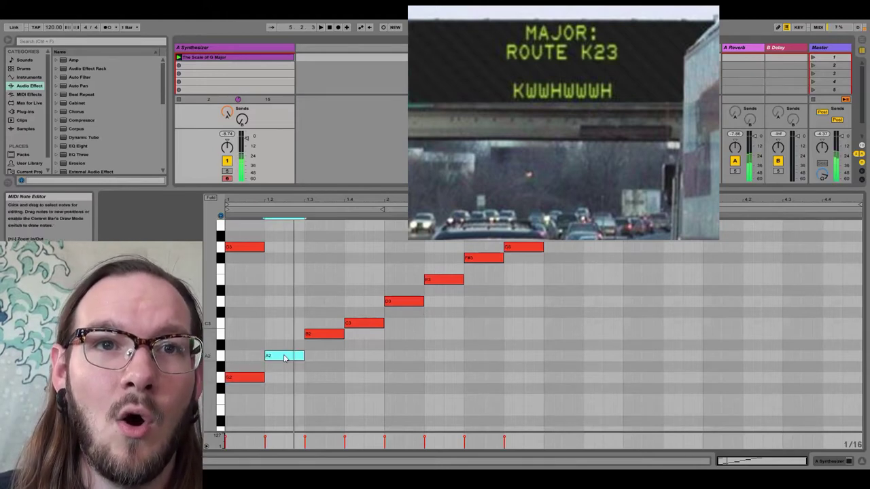
{"action": "left_click", "coordinate": [317, 337]}
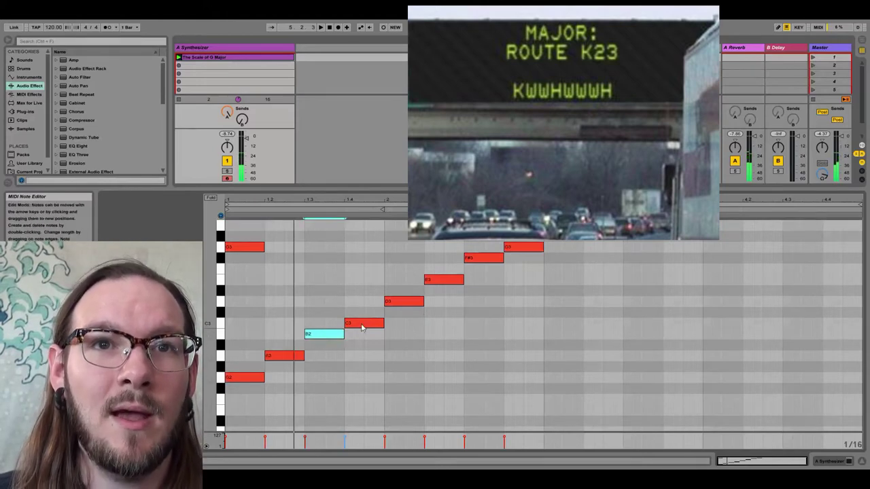
{"action": "left_click", "coordinate": [362, 325]}
{"action": "left_click", "coordinate": [405, 305]}
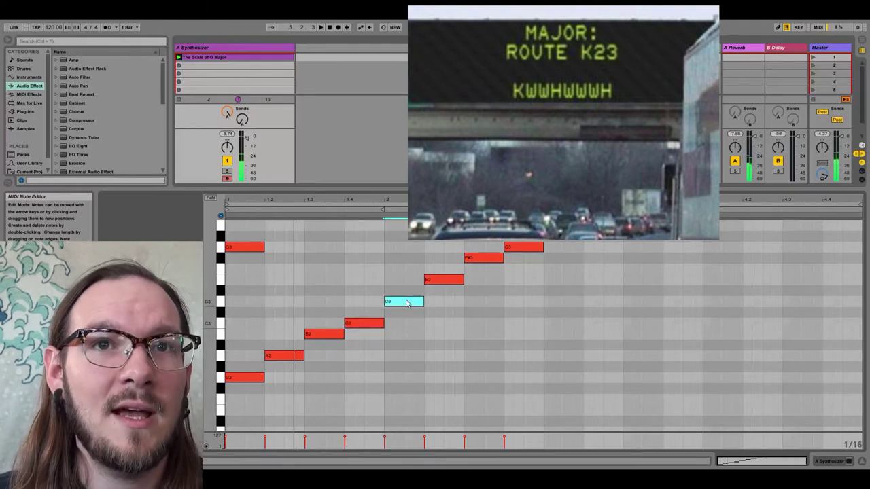
{"action": "left_click", "coordinate": [442, 282]}
{"action": "left_click", "coordinate": [476, 261]}
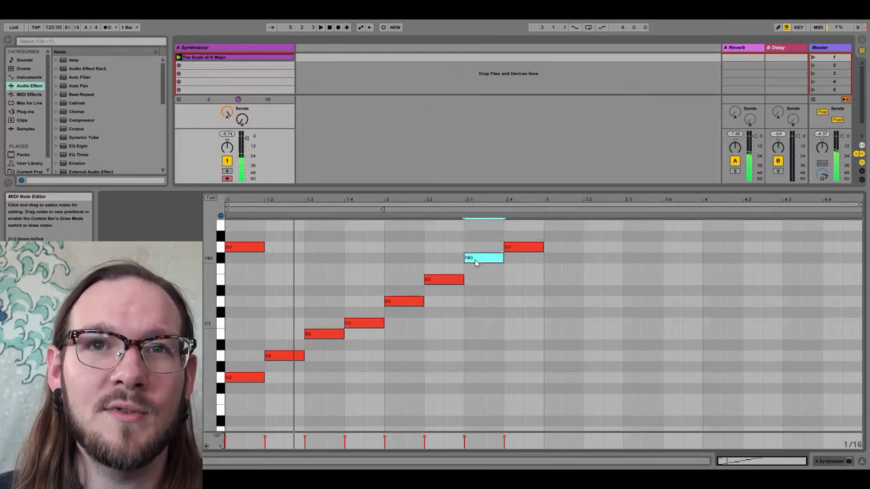
{"action": "left_click", "coordinate": [512, 249]}
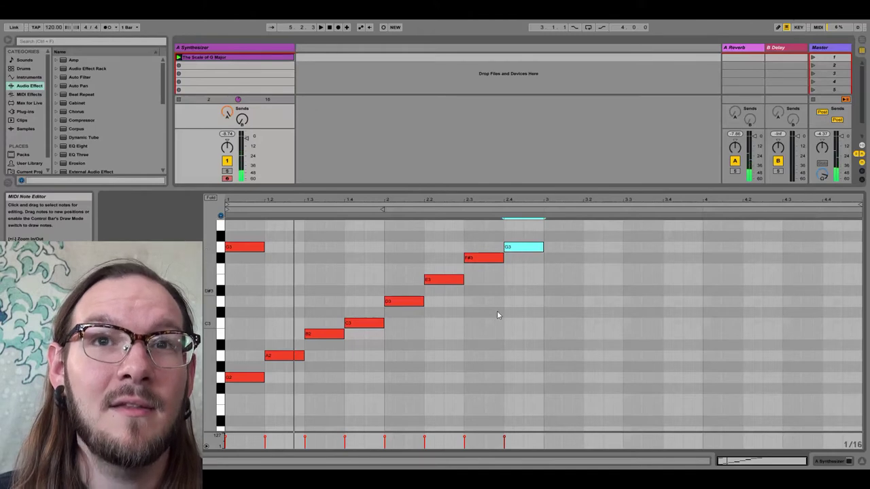
Delete all the notes of the G major scale from the clip.
{"action": "left_click_drag", "start_coordinate": [580, 412], "coordinate": [572, 394]}
{"action": "left_click", "coordinate": [553, 401]}
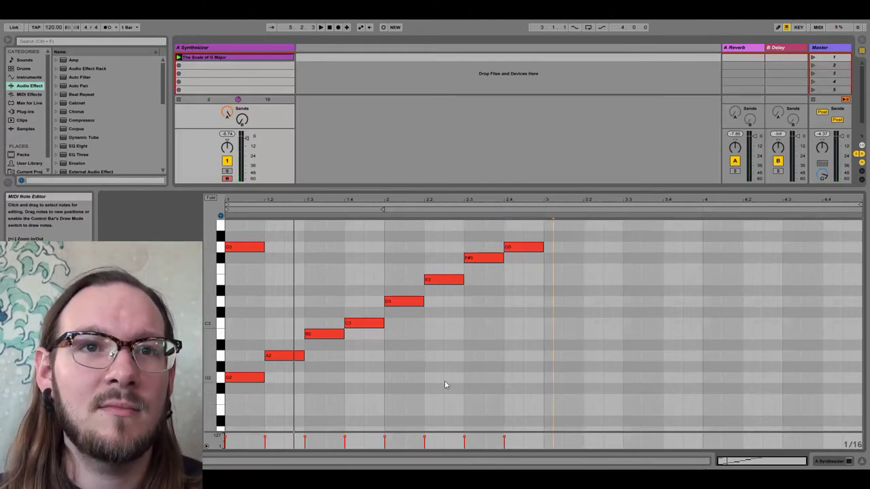
{"action": "left_click_drag", "start_coordinate": [602, 420], "coordinate": [227, 235]}
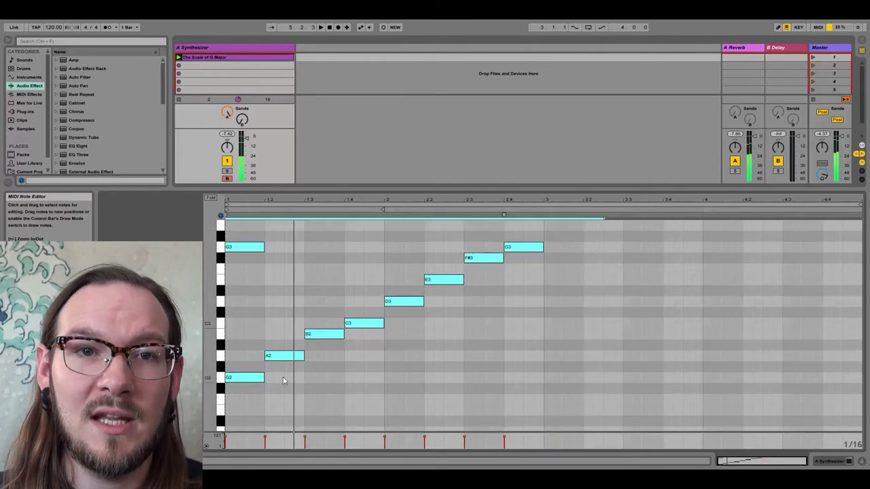
{"action": "left_click", "coordinate": [443, 373]}
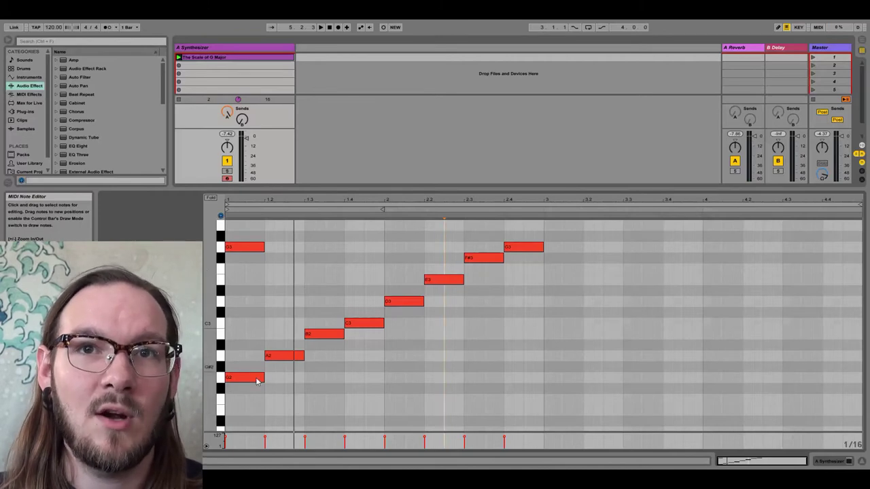
{"action": "key", "text": "ctrl+a"}
{"action": "key", "text": "Delete"}
{"action": "scroll", "coordinate": [317, 358], "scroll_direction": "down", "scroll_amount": 1}
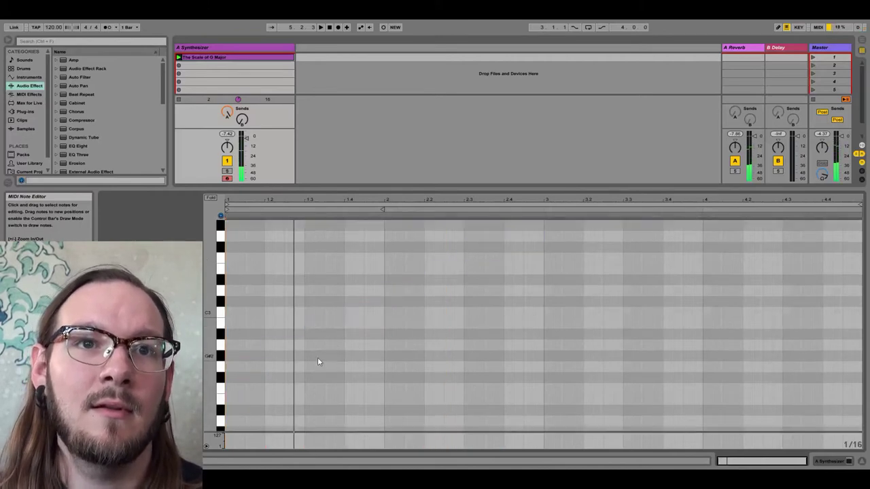
{"action": "scroll", "coordinate": [225, 388], "scroll_direction": "down", "scroll_amount": 1}
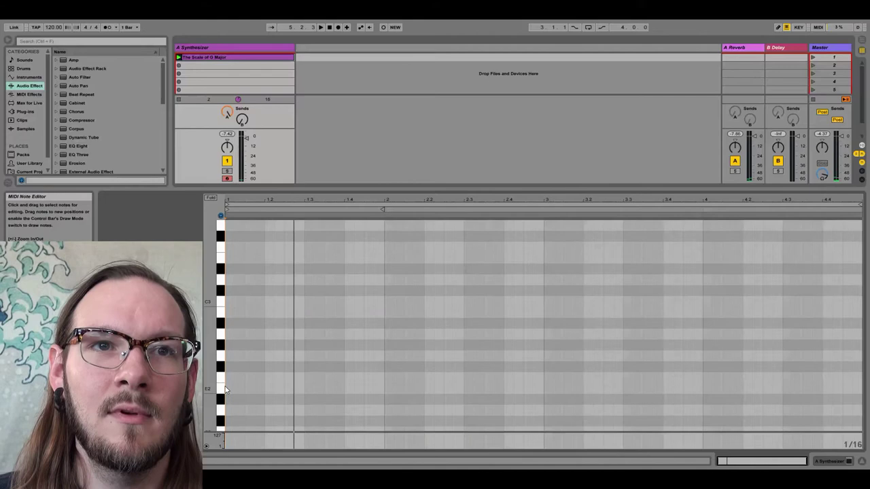
Build an A major scale of one-beat notes on consecutive beats from 1 to 2.4: A2, B2, C#3, D3, E3, F#3, G#3, A3.
{"action": "double_click", "coordinate": [228, 334]}
{"action": "left_click_drag", "start_coordinate": [235, 335], "coordinate": [521, 228]}
{"action": "scroll", "coordinate": [307, 395], "scroll_direction": "up", "scroll_amount": 1}
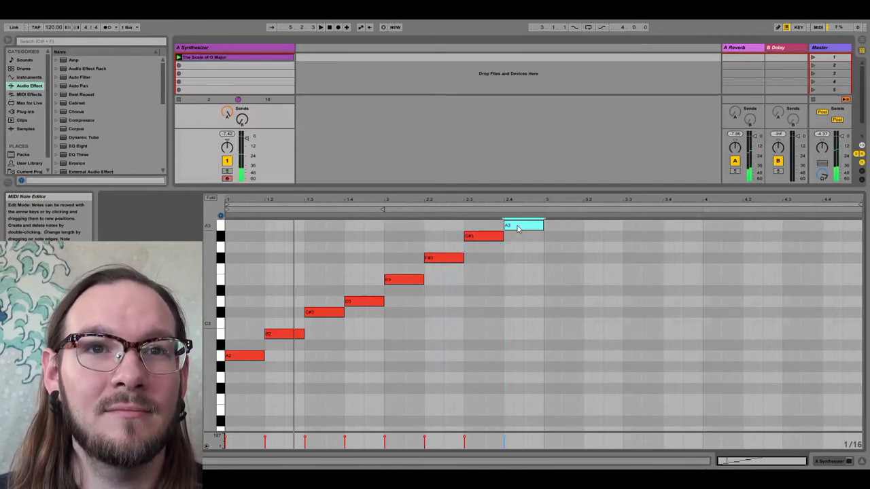
{"action": "scroll", "coordinate": [319, 355], "scroll_direction": "up", "scroll_amount": 3}
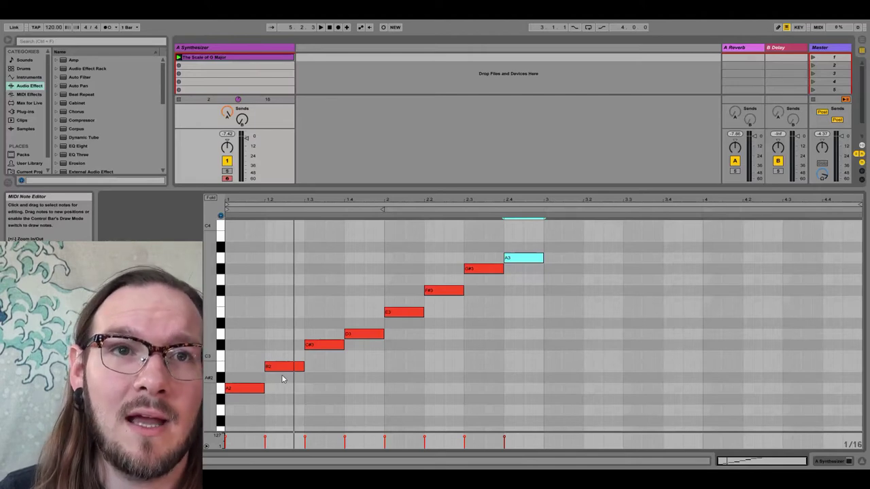
Examine the steps between the lower notes of the A major scale, auditioning A2, C#3 and D3.
{"action": "left_click", "coordinate": [242, 390]}
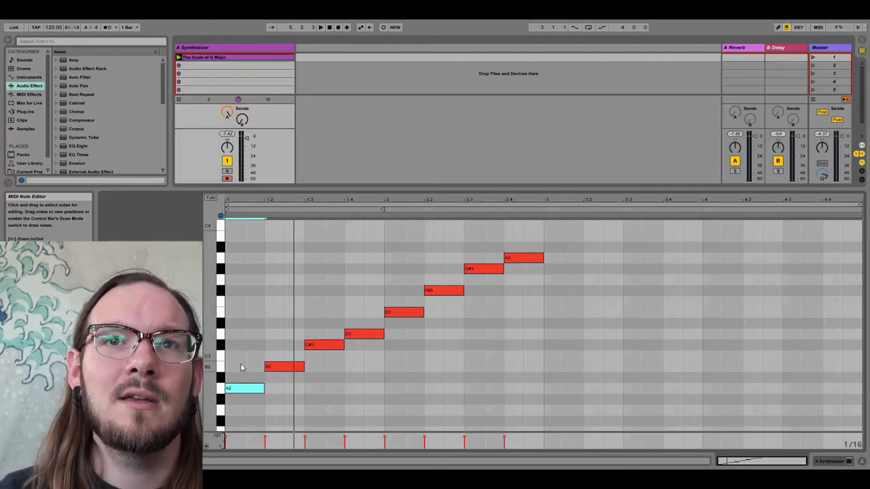
{"action": "mouse_move", "coordinate": [220, 306]}
{"action": "left_mouse_down"}
{"action": "mouse_move", "coordinate": [197, 308]}
{"action": "mouse_move", "coordinate": [222, 310]}
{"action": "left_mouse_up"}
{"action": "scroll", "coordinate": [297, 301], "scroll_direction": "down", "scroll_amount": 2}
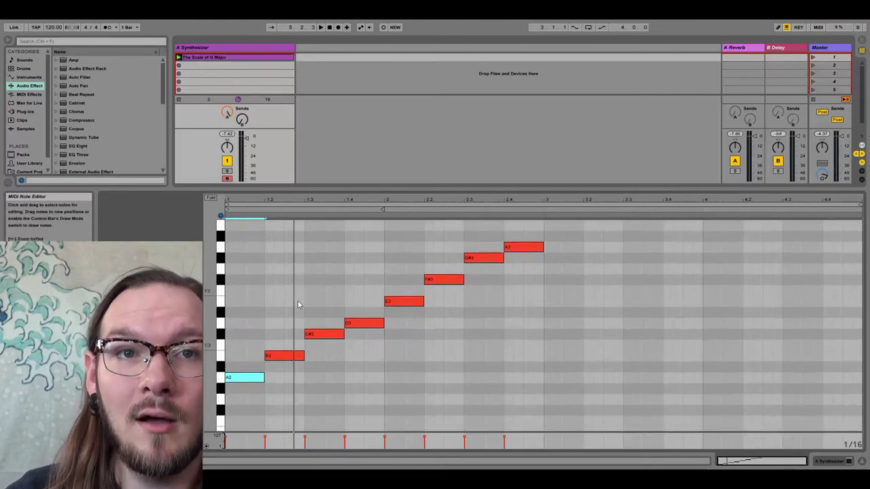
{"action": "scroll", "coordinate": [296, 368], "scroll_direction": "up", "scroll_amount": 2}
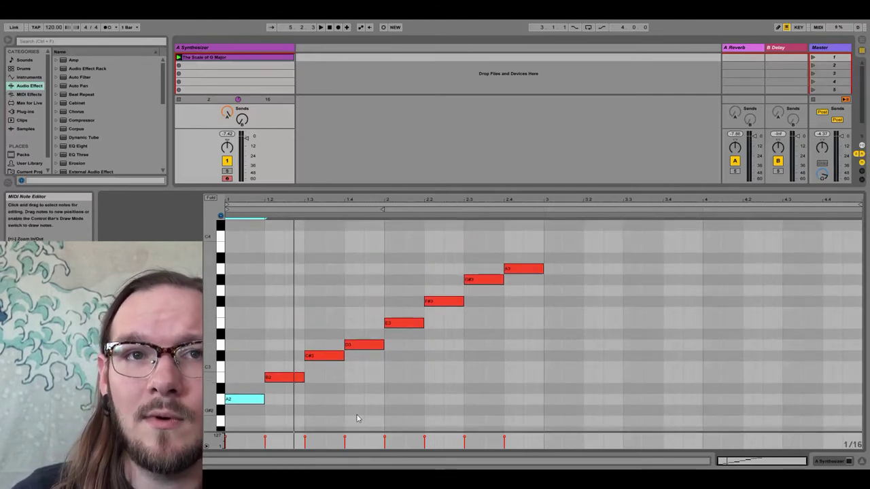
{"action": "scroll", "coordinate": [285, 391], "scroll_direction": "down", "scroll_amount": 2}
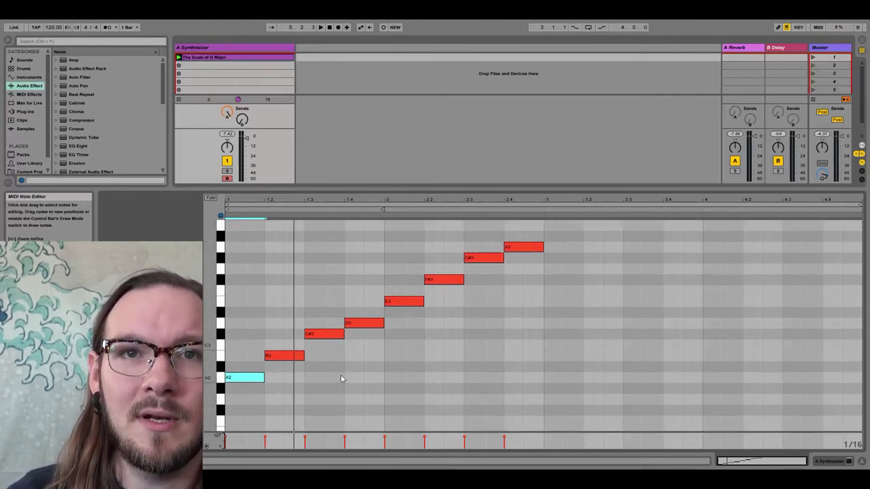
{"action": "left_click_drag", "start_coordinate": [323, 353], "coordinate": [326, 324]}
{"action": "left_click", "coordinate": [368, 357]}
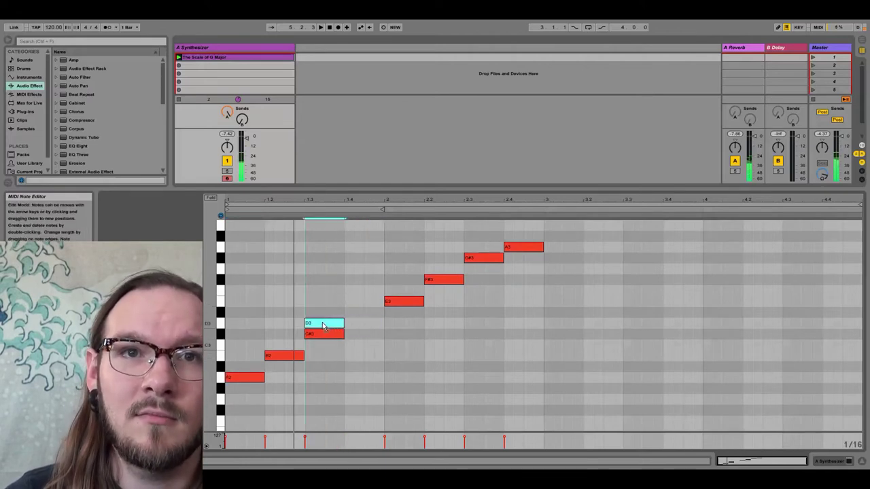
{"action": "left_click", "coordinate": [326, 354]}
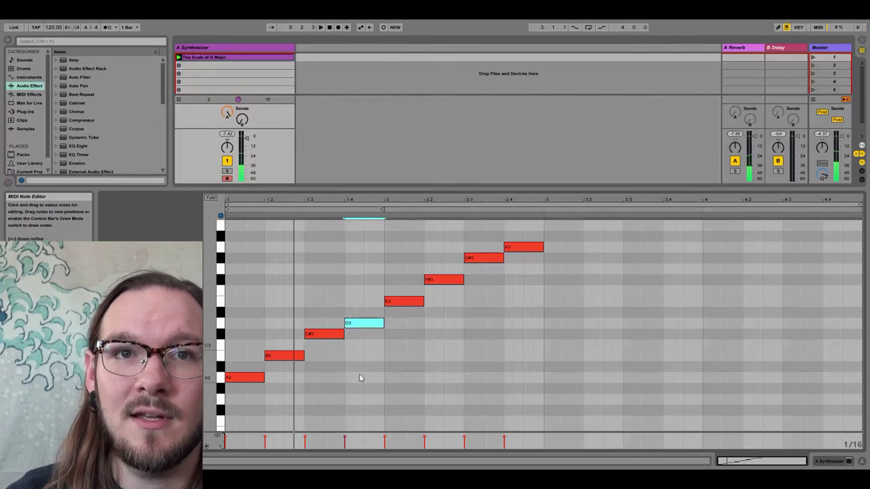
{"action": "mouse_move", "coordinate": [323, 338]}
{"action": "left_mouse_down"}
{"action": "mouse_move", "coordinate": [323, 327]}
{"action": "mouse_move", "coordinate": [365, 340]}
{"action": "mouse_move", "coordinate": [324, 341]}
{"action": "left_mouse_up"}
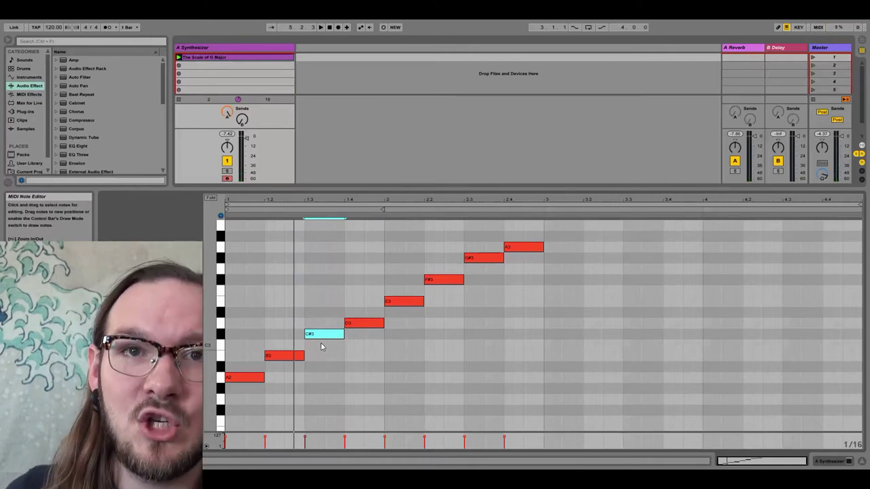
{"action": "mouse_move", "coordinate": [358, 325]}
{"action": "left_mouse_down"}
{"action": "mouse_move", "coordinate": [329, 325]}
{"action": "mouse_move", "coordinate": [364, 324]}
{"action": "left_mouse_up"}
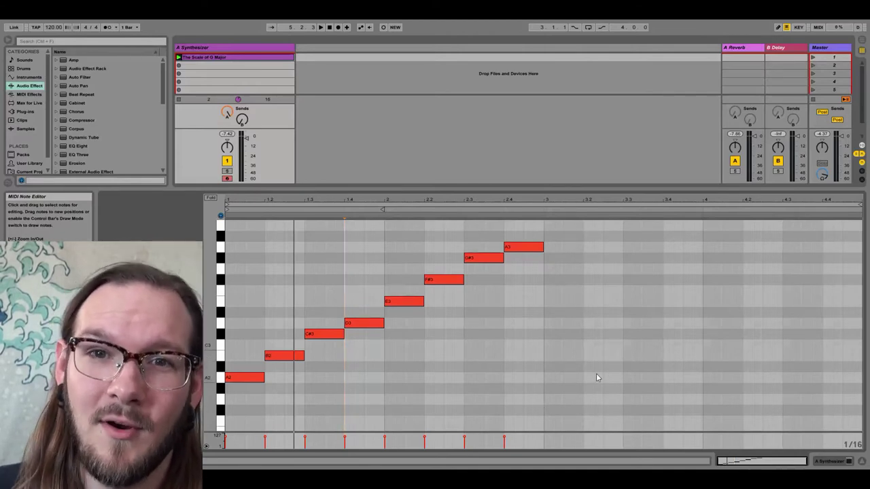
Play the clip to hear the full A major scale, and stop playback after the last note.
{"action": "key", "text": "space"}
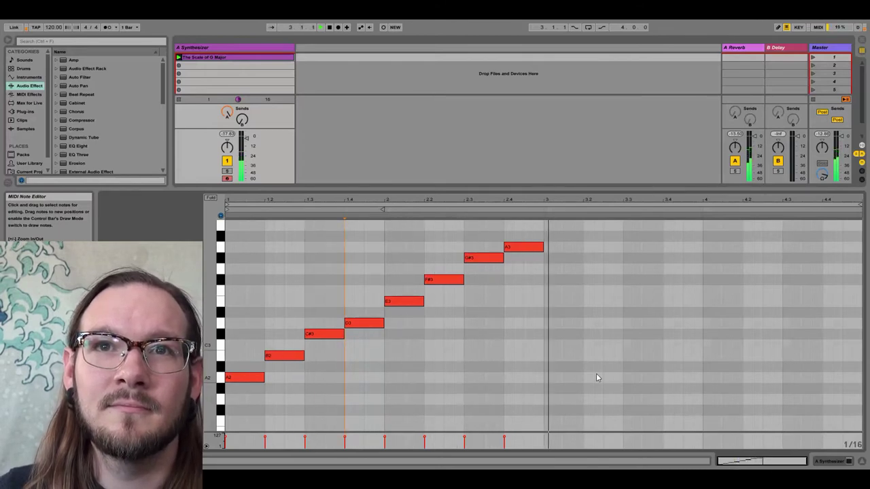
{"action": "key", "text": "space"}
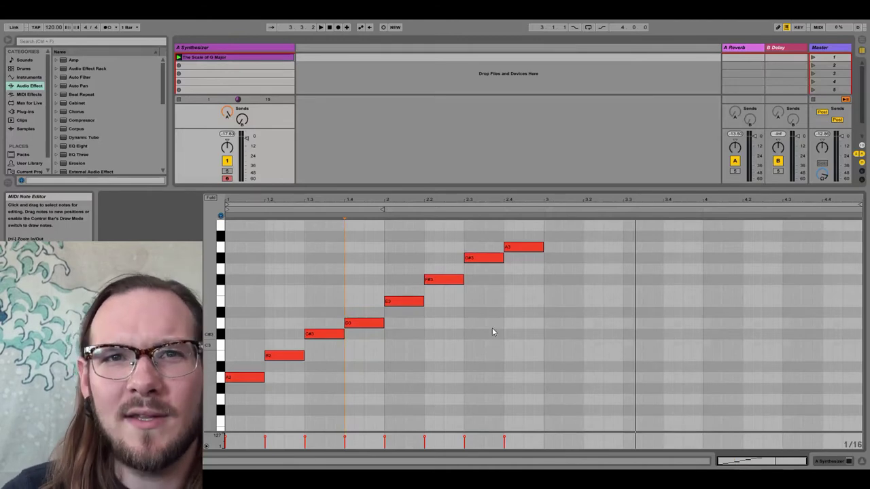
Raise the note on beat 1.4 to D#3, and lower the first two notes to G#2 and A#2.
{"action": "key", "text": "Up"}
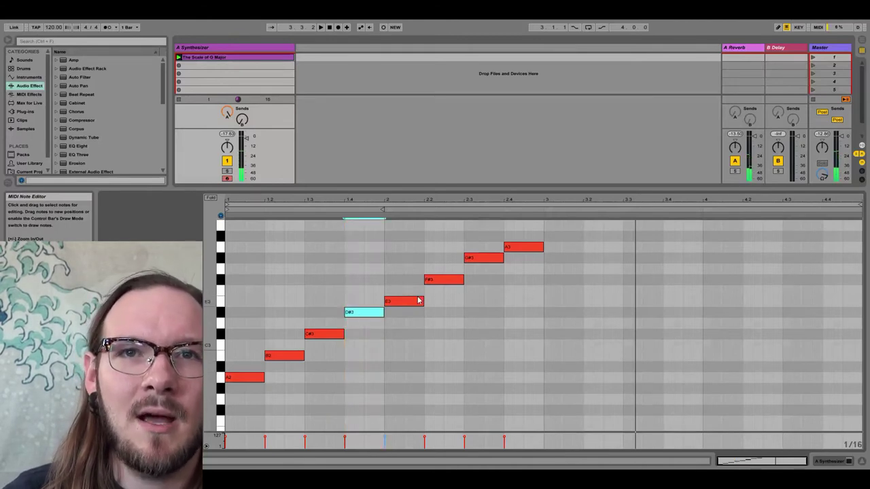
{"action": "left_click", "coordinate": [272, 356]}
{"action": "key", "text": "Down"}
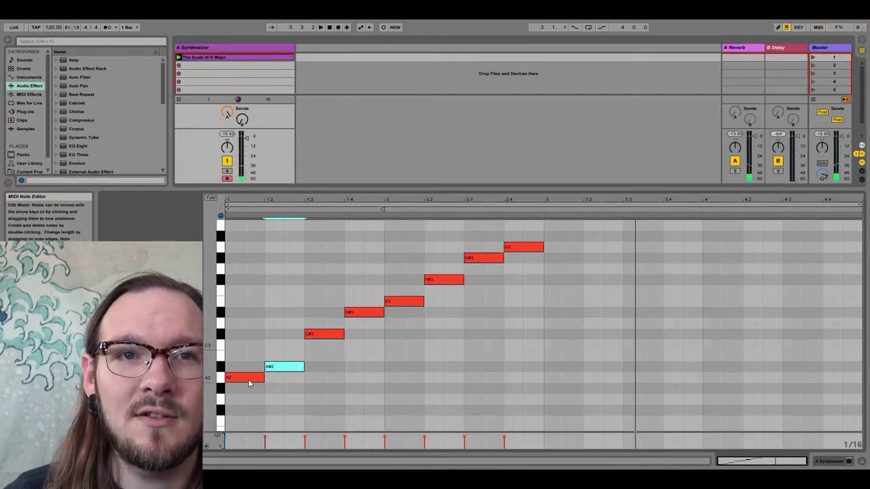
{"action": "left_click_drag", "start_coordinate": [249, 381], "coordinate": [248, 388]}
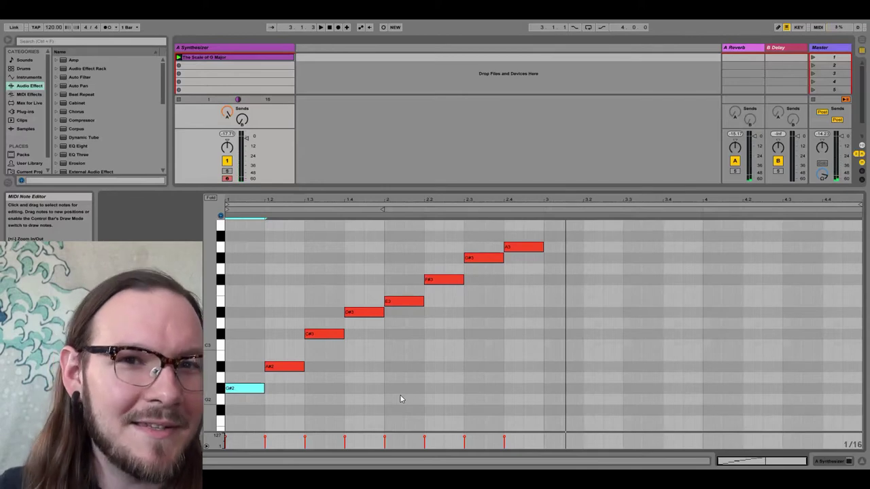
Shift the notes on beats 1.3 to 2.4 down to C3, C#3, D#3, F3, G3 and G#3 to form a G# major scale.
{"action": "left_click", "coordinate": [323, 339]}
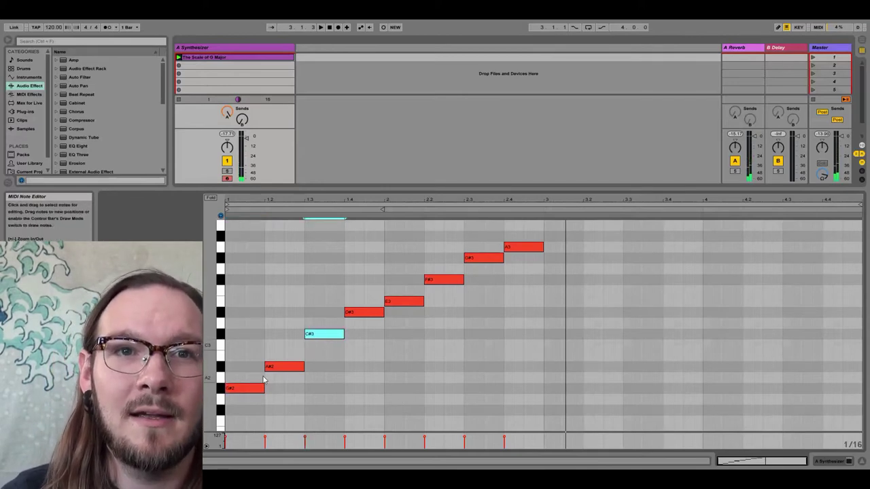
{"action": "left_click_drag", "start_coordinate": [319, 334], "coordinate": [320, 346]}
{"action": "left_click_drag", "start_coordinate": [358, 314], "coordinate": [358, 336]}
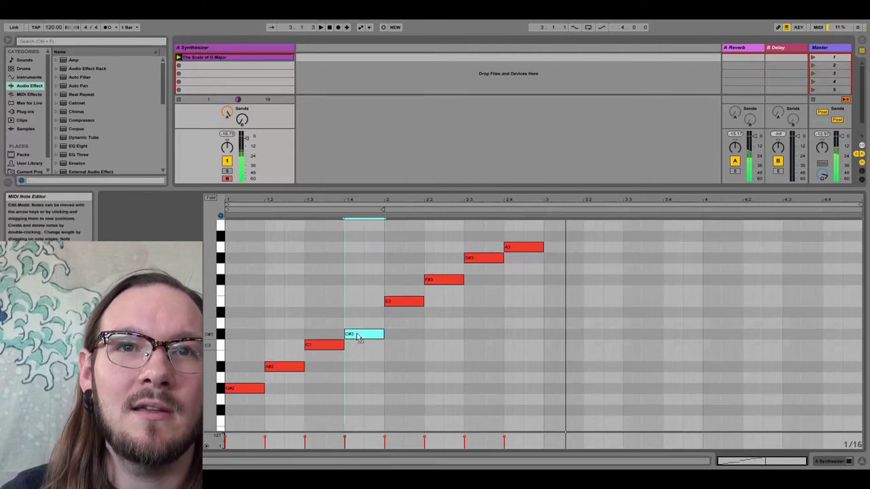
{"action": "left_click_drag", "start_coordinate": [403, 304], "coordinate": [403, 315]}
{"action": "left_click_drag", "start_coordinate": [429, 280], "coordinate": [430, 291]}
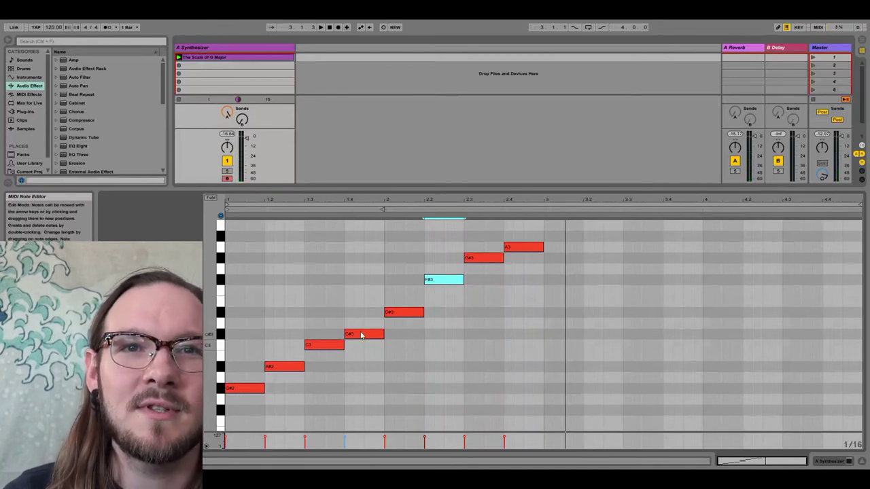
{"action": "left_click_drag", "start_coordinate": [439, 284], "coordinate": [439, 295]}
{"action": "left_click_drag", "start_coordinate": [474, 259], "coordinate": [473, 270]}
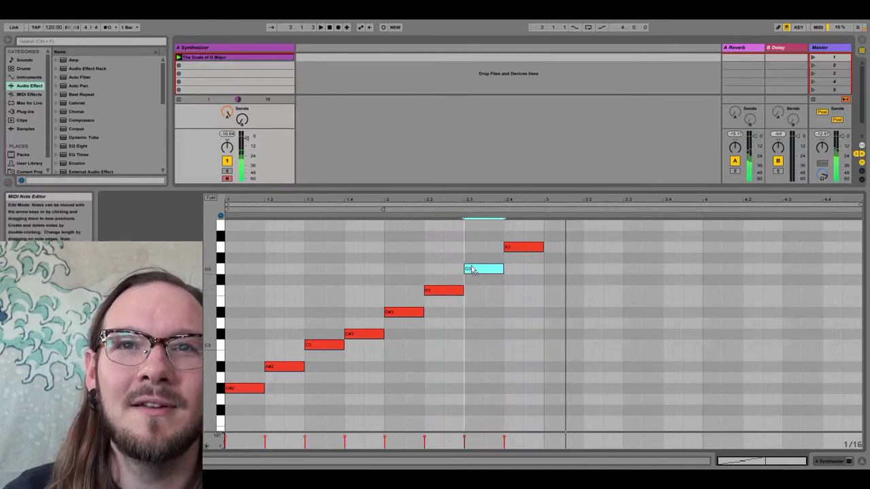
{"action": "left_click_drag", "start_coordinate": [517, 249], "coordinate": [517, 259]}
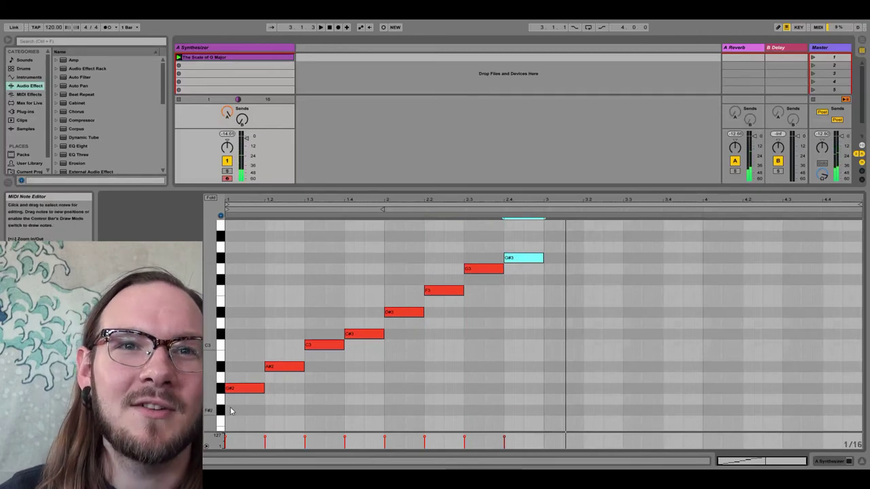
Delete all the notes of the G# major scale from the clip.
{"action": "key", "text": "ctrl+a"}
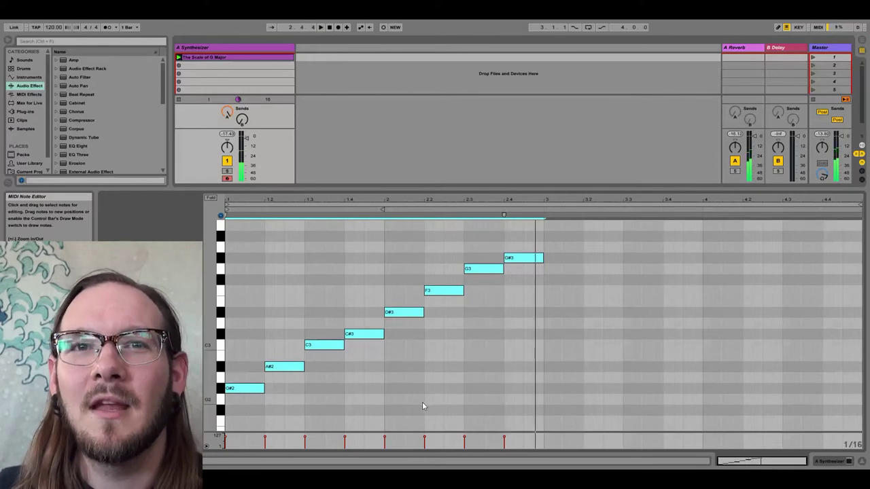
{"action": "left_click", "coordinate": [563, 384]}
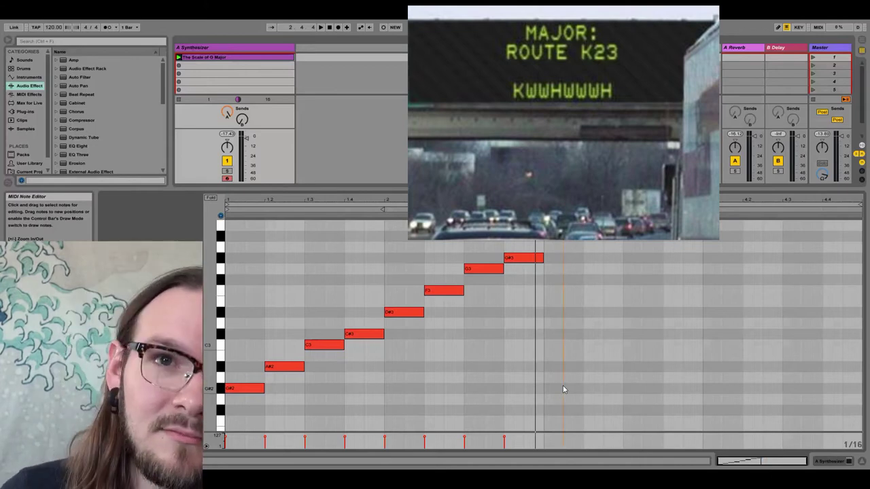
{"action": "left_click_drag", "start_coordinate": [568, 418], "coordinate": [240, 242]}
{"action": "key", "text": "Delete"}
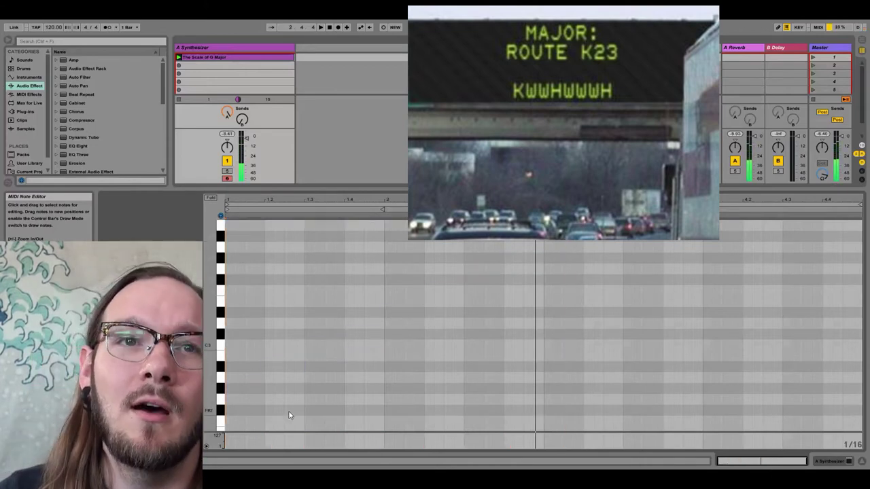
Create an F3 note at the start of the empty clip and lengthen it to one beat.
{"action": "scroll", "coordinate": [291, 384], "scroll_direction": "up", "scroll_amount": 1}
{"action": "scroll", "coordinate": [291, 385], "scroll_direction": "up", "scroll_amount": 1}
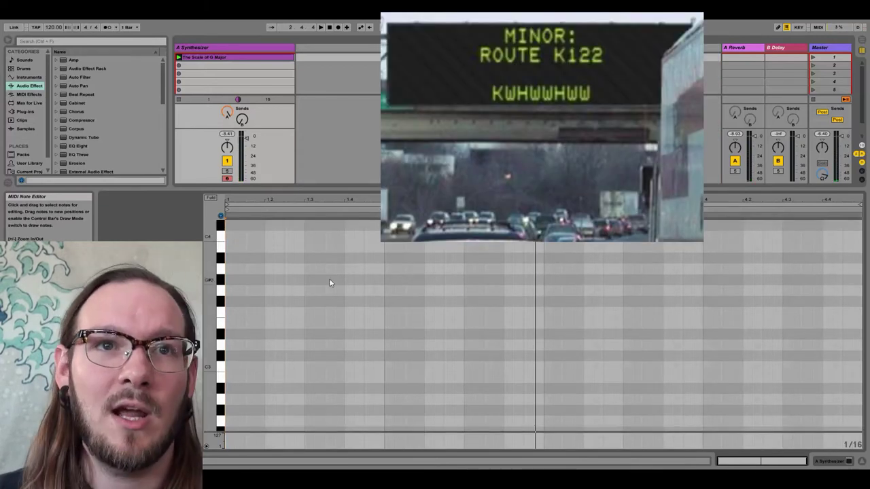
{"action": "double_click", "coordinate": [230, 314]}
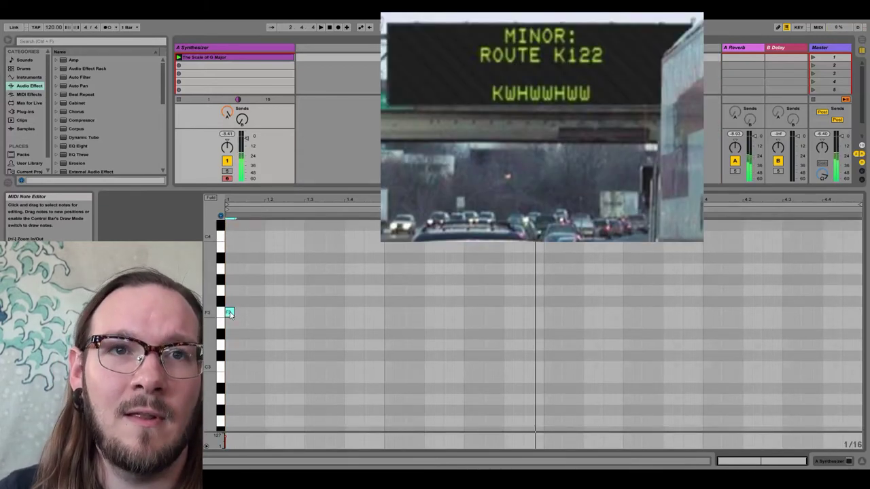
{"action": "left_click_drag", "start_coordinate": [235, 314], "coordinate": [263, 315]}
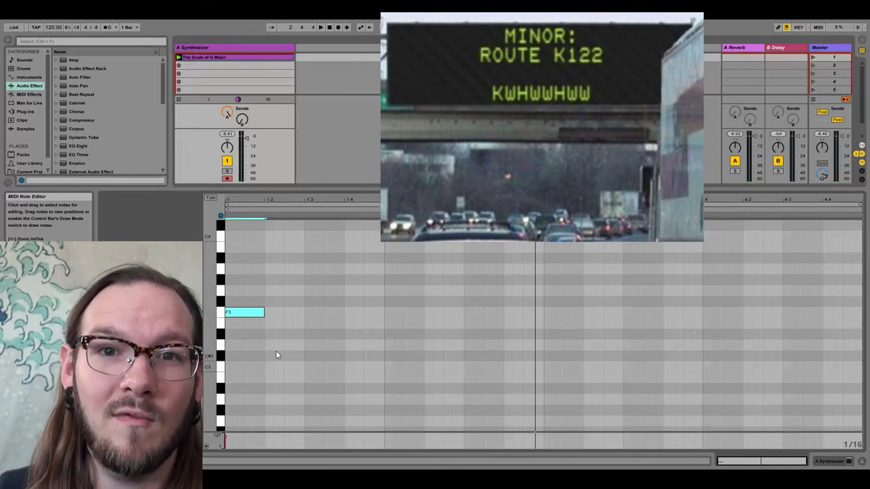
Copy the F3 note one octave up to F4 on the same beat, and audition both notes.
{"action": "scroll", "coordinate": [276, 355], "scroll_direction": "up", "scroll_amount": 3}
{"action": "scroll", "coordinate": [270, 352], "scroll_direction": "up", "scroll_amount": 1}
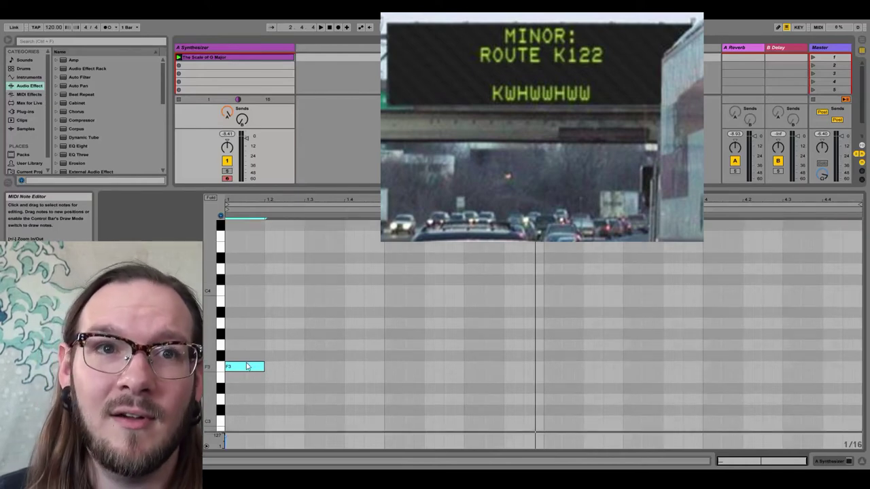
{"action": "left_click_drag", "start_coordinate": [248, 367], "coordinate": [245, 241]}
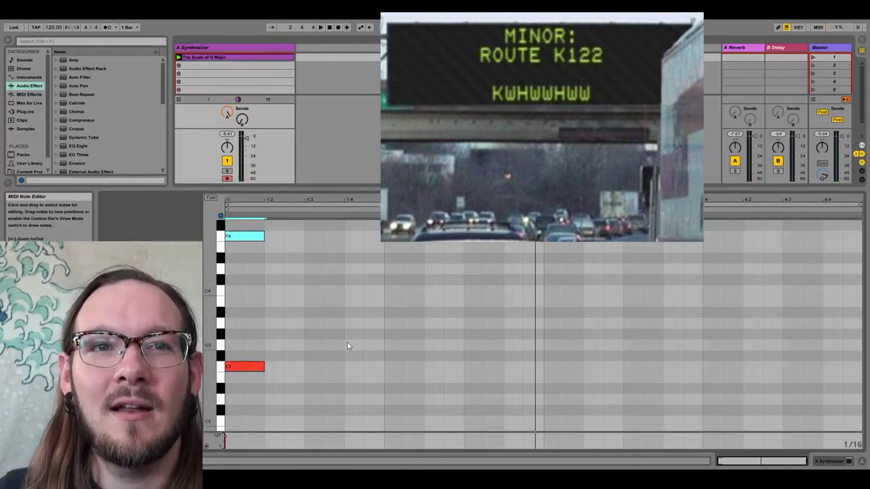
{"action": "left_click", "coordinate": [245, 367]}
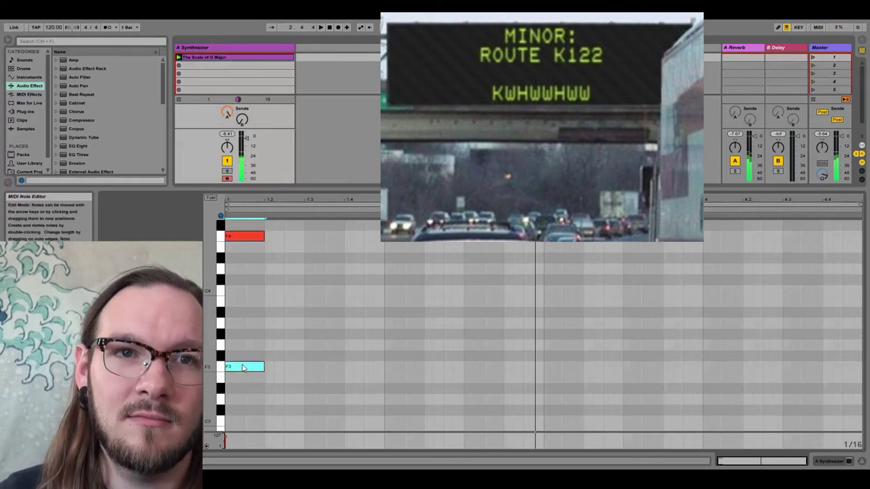
{"action": "left_click", "coordinate": [249, 235]}
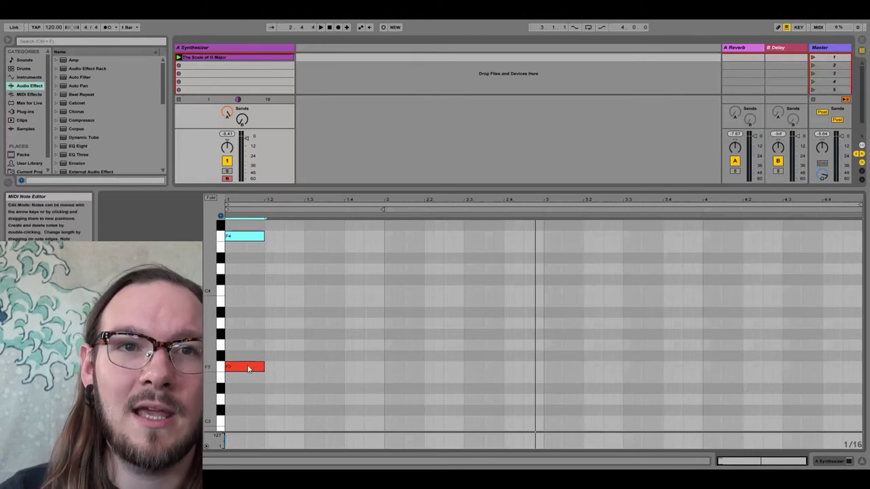
{"action": "key", "text": "alt+Up"}
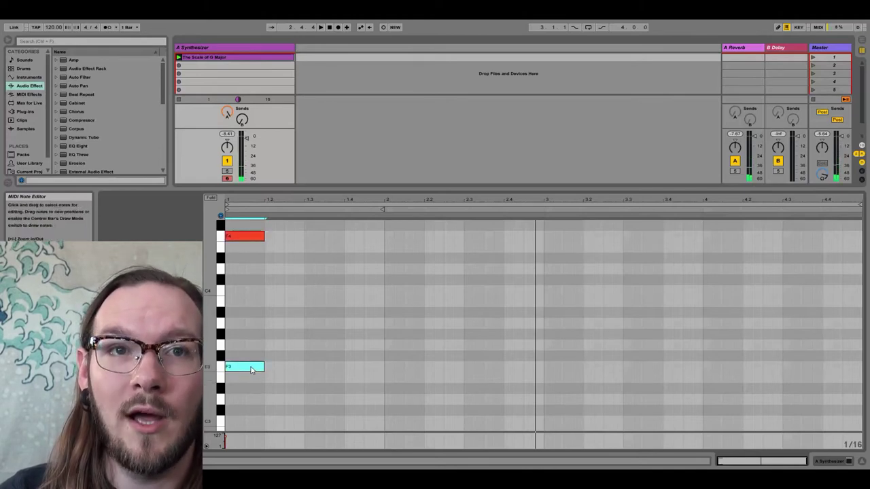
Copy the note upward as G3, G#3, A#3 and C4 on beats 1.2, 1.3, 1.4 and 2 to start an F minor scale.
{"action": "mouse_move", "coordinate": [250, 368]}
{"action": "left_mouse_down"}
{"action": "mouse_move", "coordinate": [303, 345]}
{"action": "mouse_move", "coordinate": [285, 348]}
{"action": "left_mouse_up"}
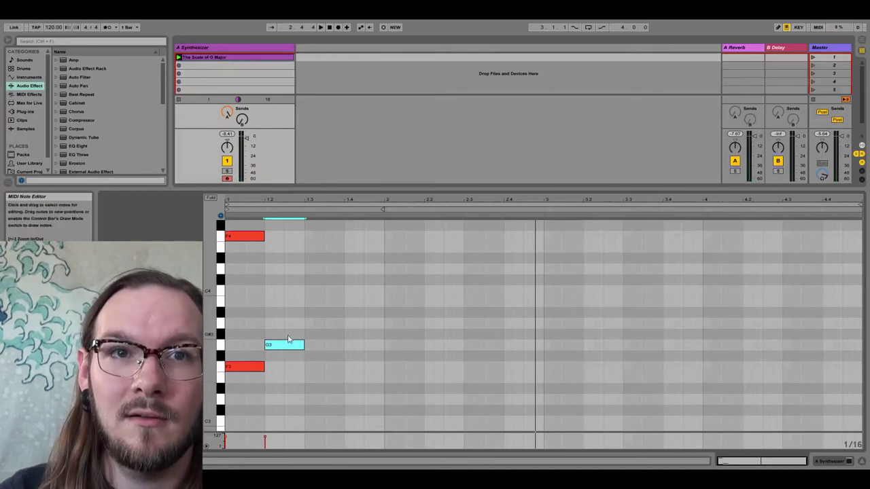
{"action": "left_click_drag", "start_coordinate": [297, 347], "coordinate": [338, 336]}
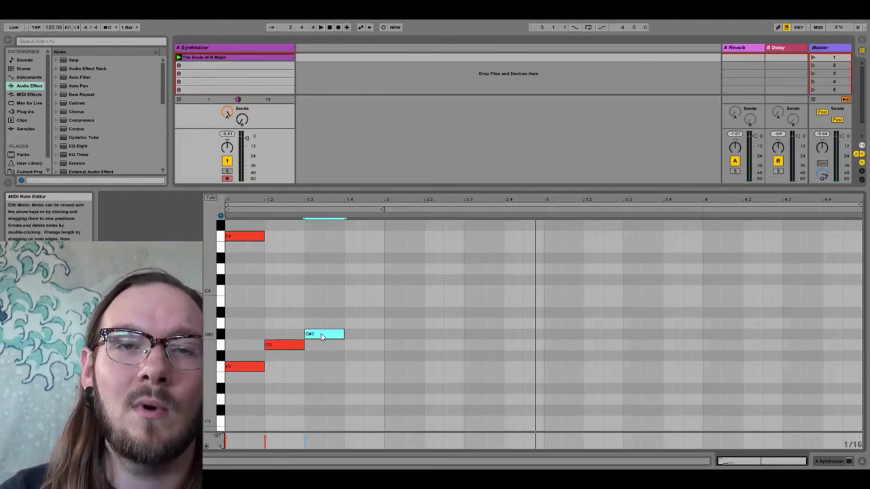
{"action": "left_click_drag", "start_coordinate": [322, 337], "coordinate": [397, 293]}
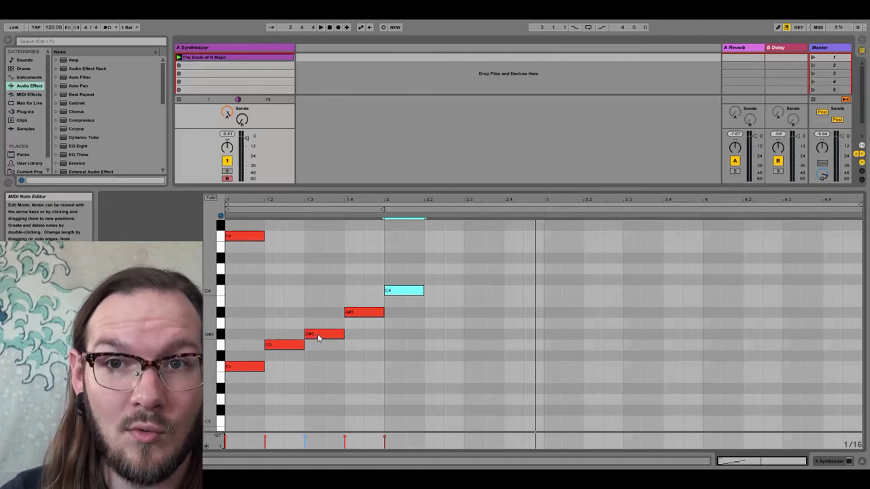
{"action": "left_click", "coordinate": [248, 367]}
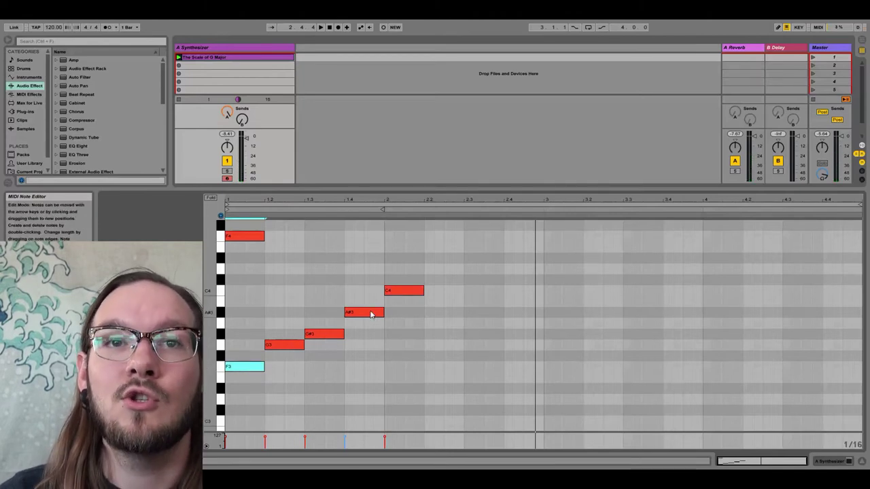
Complete the F minor scale with one-beat notes C#4, D#4 and F4 on beats 2.2, 2.3 and 2.4.
{"action": "double_click", "coordinate": [437, 280]}
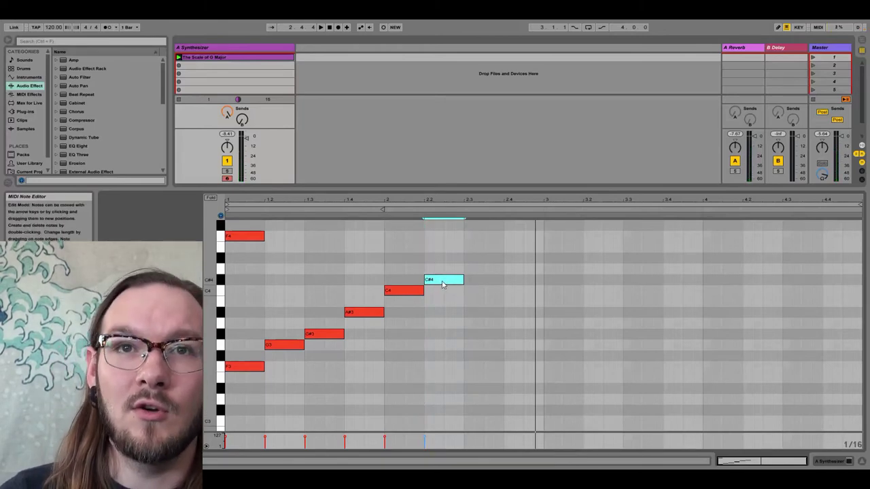
{"action": "left_click_drag", "start_coordinate": [440, 283], "coordinate": [514, 241]}
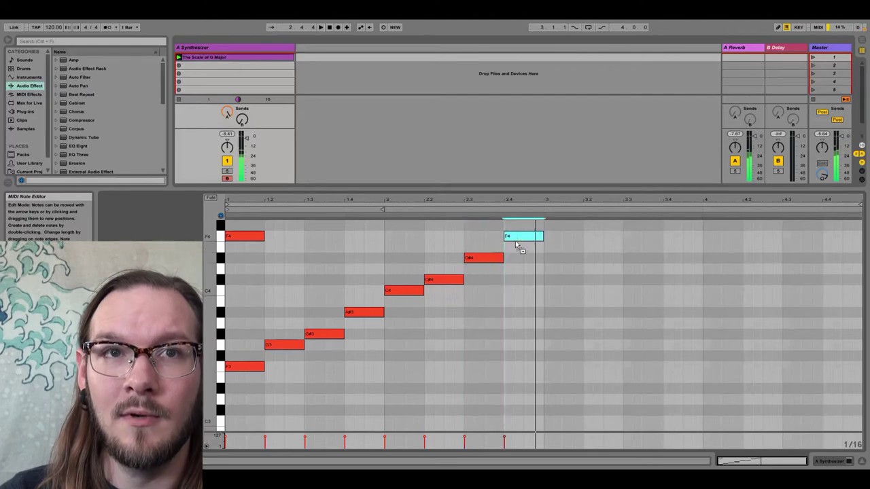
Audition the F minor scale note by note, from F3 on beat 1 up to F4 on beat 2.4.
{"action": "left_click", "coordinate": [274, 379]}
{"action": "left_click", "coordinate": [245, 367]}
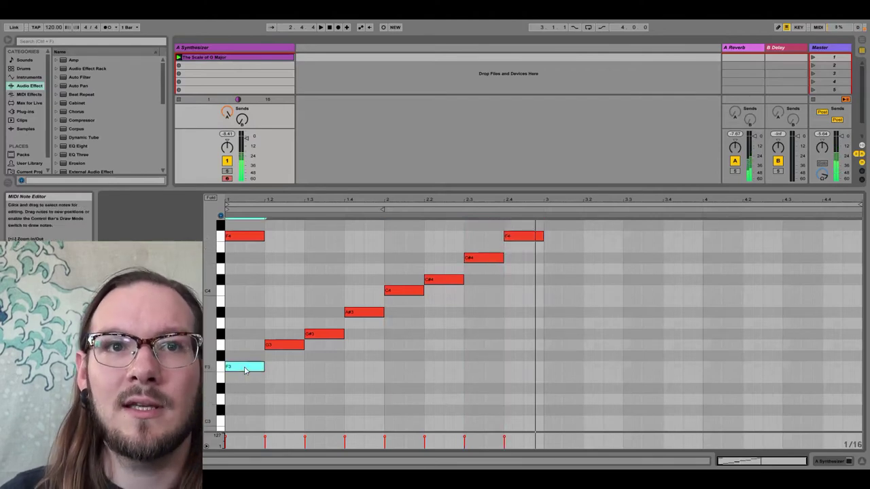
{"action": "left_click", "coordinate": [295, 346]}
{"action": "left_click", "coordinate": [330, 334]}
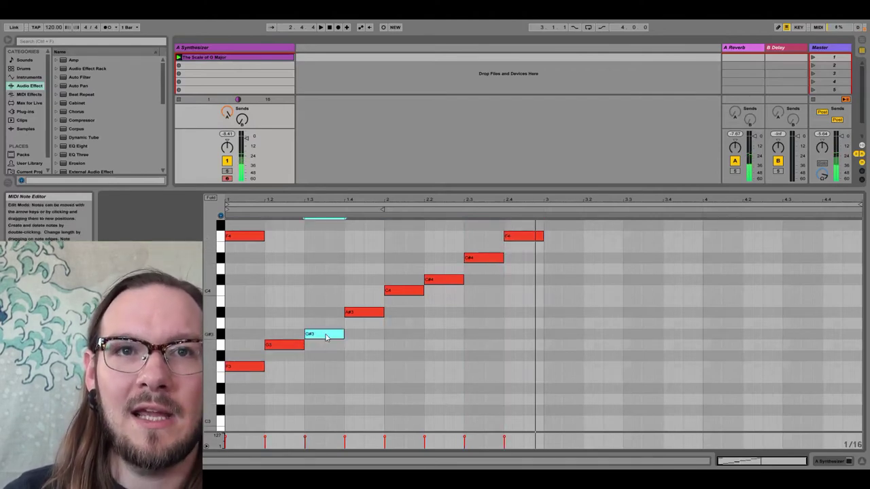
{"action": "left_click", "coordinate": [380, 314]}
{"action": "left_click", "coordinate": [406, 293]}
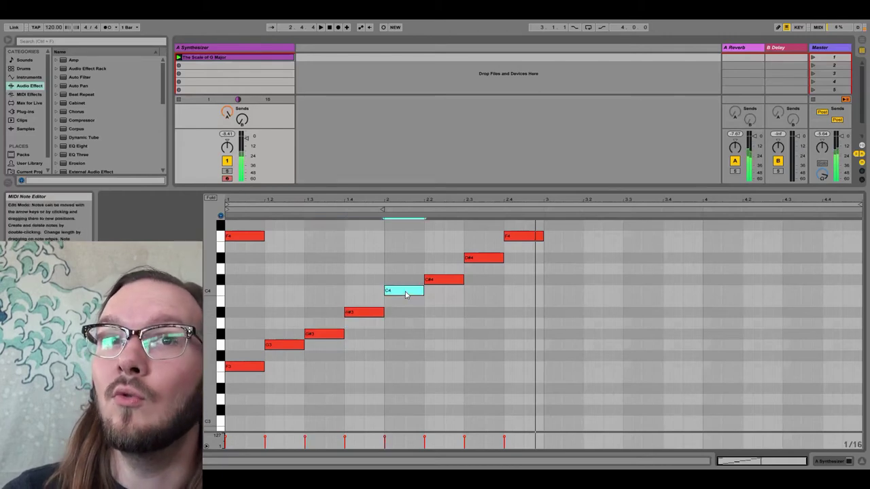
{"action": "left_click", "coordinate": [439, 283]}
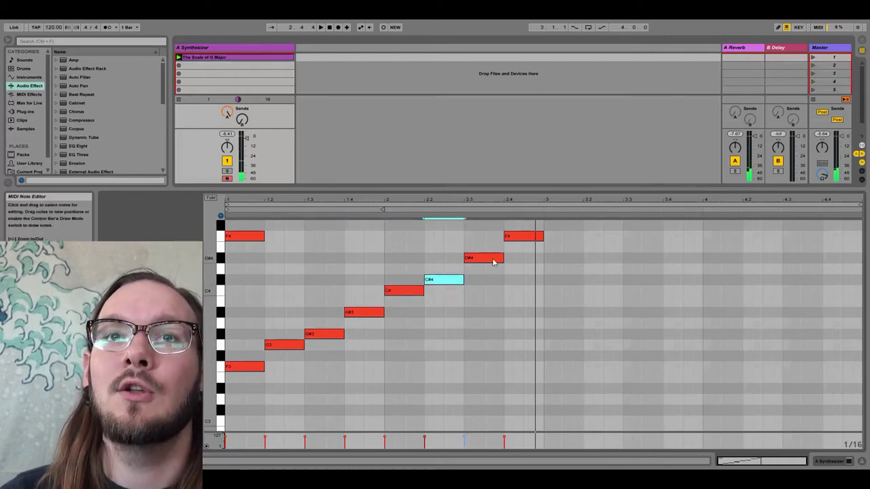
{"action": "left_click", "coordinate": [494, 259]}
{"action": "left_click", "coordinate": [529, 240]}
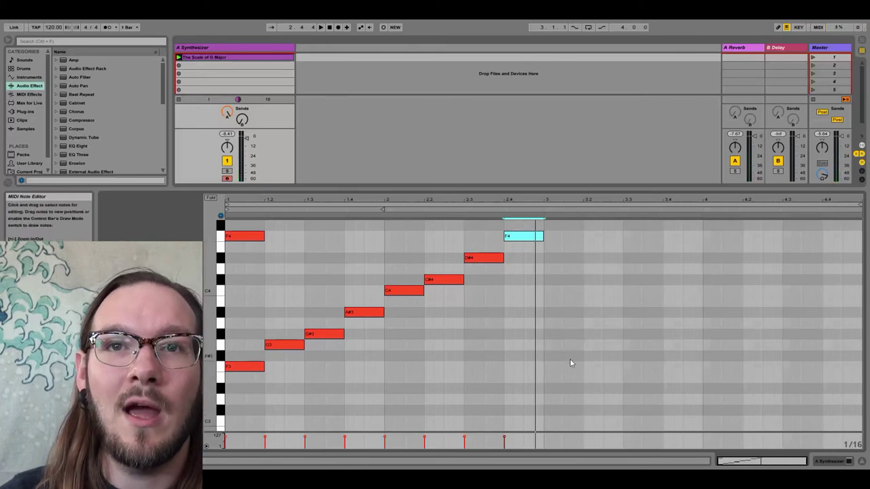
Build an F major scale with one-beat notes F3, G3, A3, A#3, C4, D4, E4 and F4 from beat 3 to beat 4.4.
{"action": "double_click", "coordinate": [548, 369]}
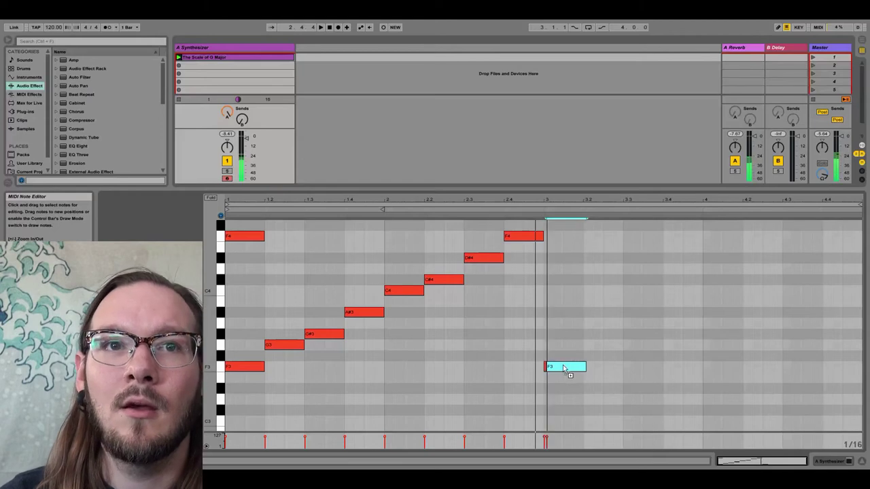
{"action": "left_click_drag", "start_coordinate": [566, 370], "coordinate": [836, 237]}
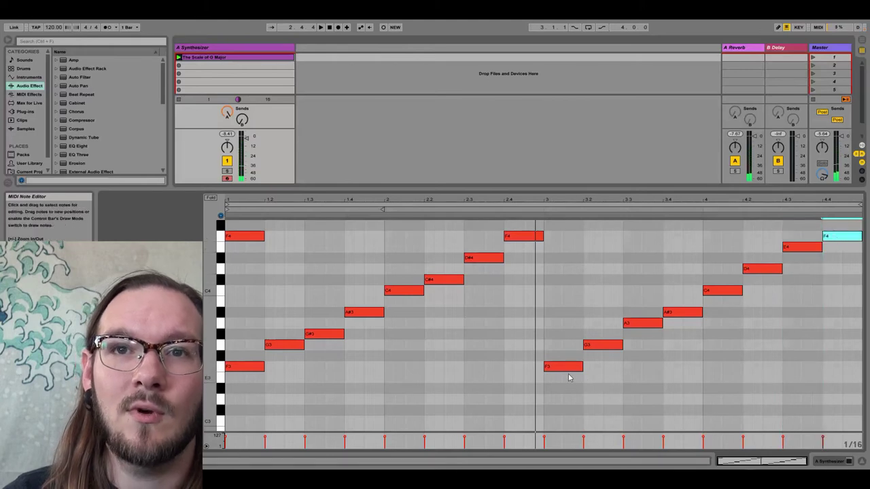
Audition the F major scale note by note, from F3 on beat 3 up to F4 on beat 4.4.
{"action": "left_click", "coordinate": [565, 370]}
{"action": "left_click", "coordinate": [616, 347]}
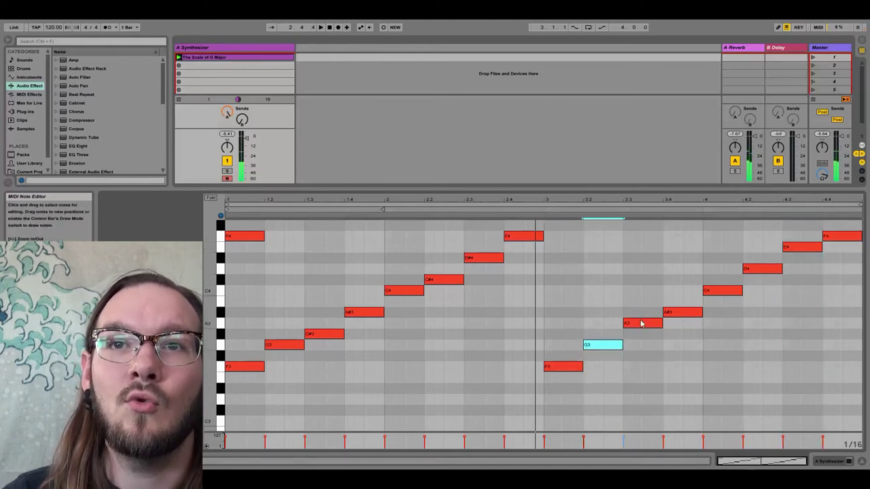
{"action": "left_click", "coordinate": [643, 322]}
{"action": "left_click", "coordinate": [687, 314]}
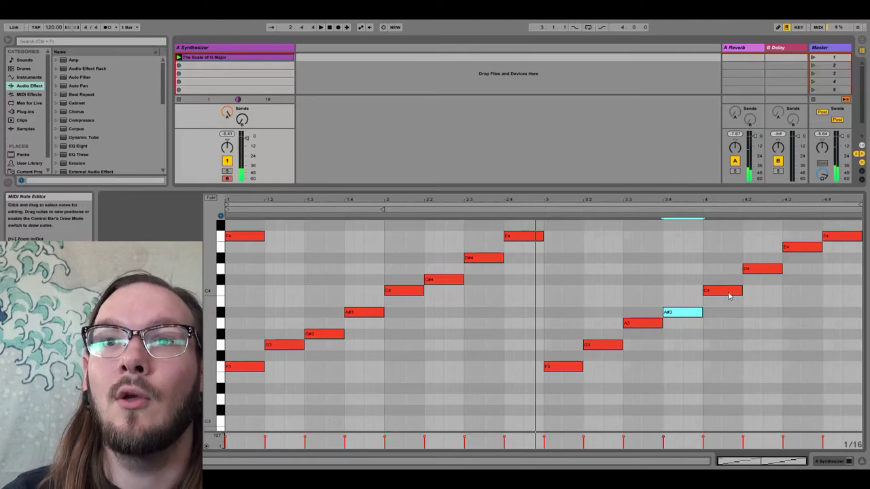
{"action": "left_click", "coordinate": [728, 291]}
{"action": "left_click", "coordinate": [764, 270]}
{"action": "left_click", "coordinate": [795, 249]}
{"action": "left_click", "coordinate": [836, 238]}
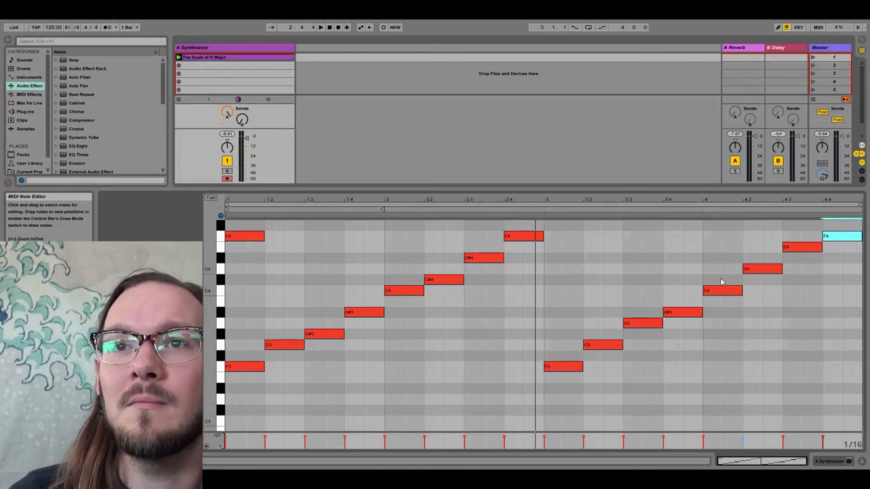
Delete the extra F4 note on beat 1, and play the clip to hear the F minor and F major scales.
{"action": "left_click", "coordinate": [246, 236]}
{"action": "key", "text": "Delete"}
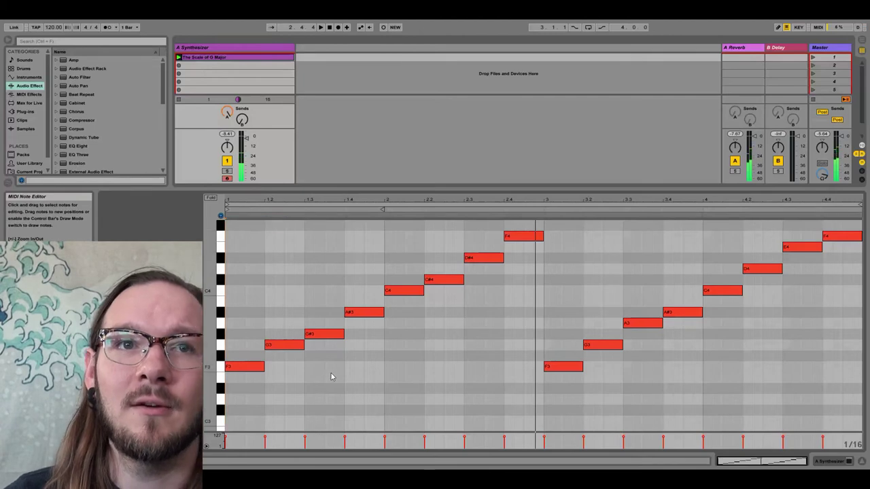
{"action": "key", "text": "space"}
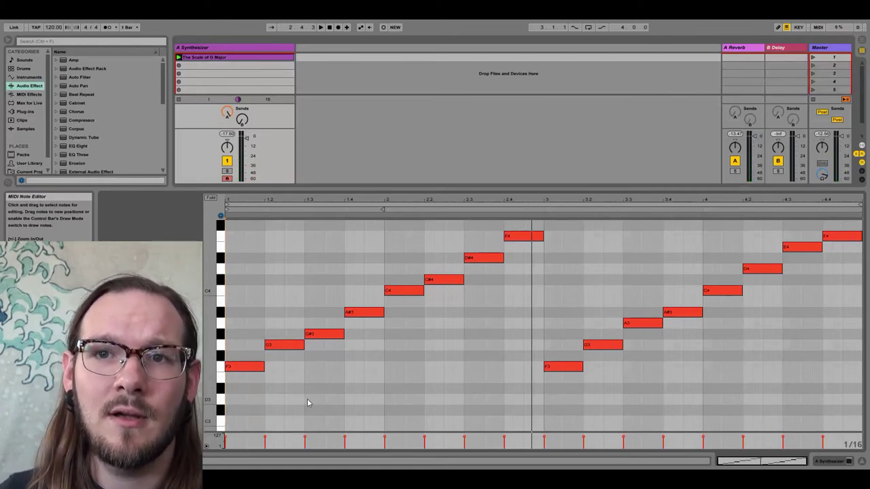
{"action": "key", "text": "space"}
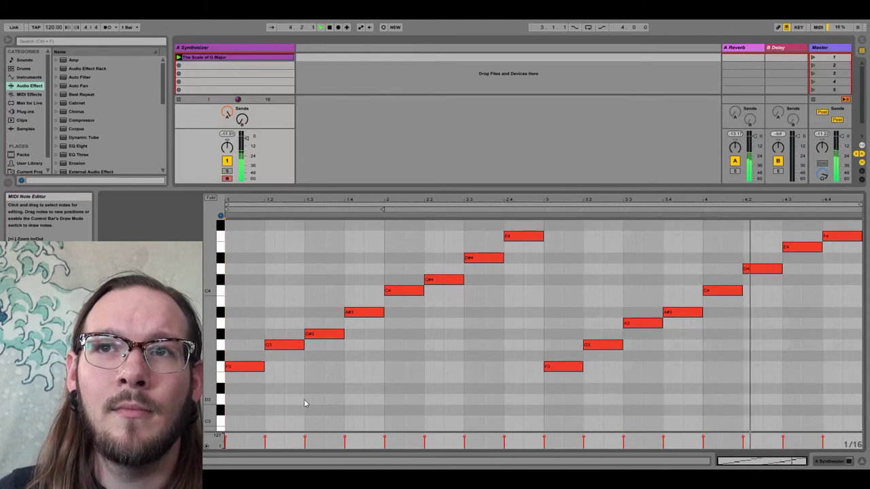
{"action": "key", "text": "space"}
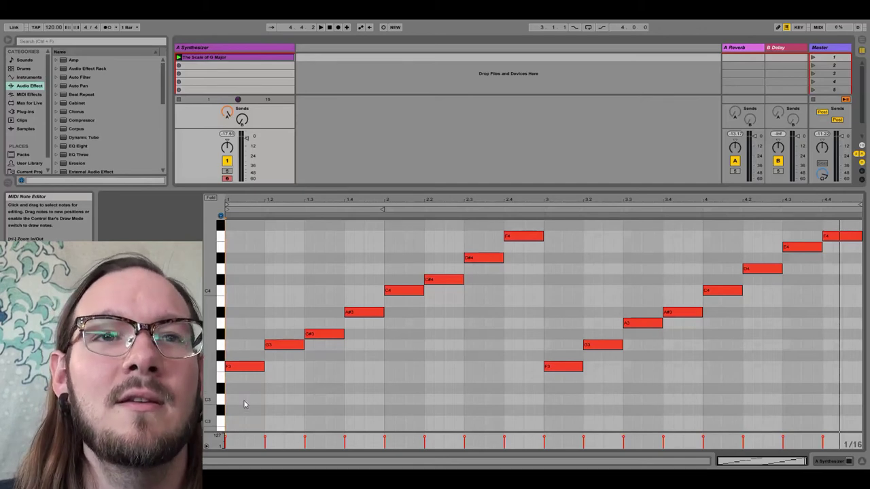
Delete all the notes of the F minor and F major scales from the clip.
{"action": "left_click_drag", "start_coordinate": [245, 401], "coordinate": [442, 340]}
{"action": "key", "text": "ctrl+a"}
{"action": "key", "text": "Delete"}
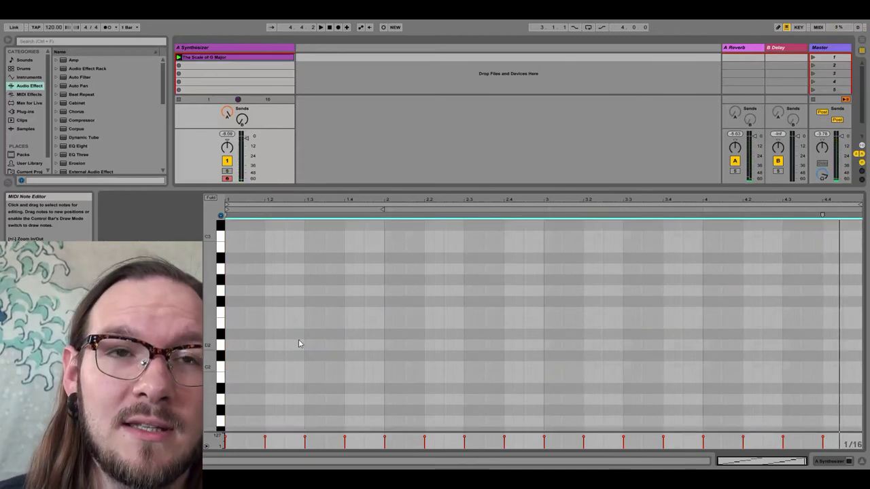
{"action": "scroll", "coordinate": [297, 344], "scroll_direction": "down", "scroll_amount": 3}
{"action": "key", "text": "ctrl+z"}
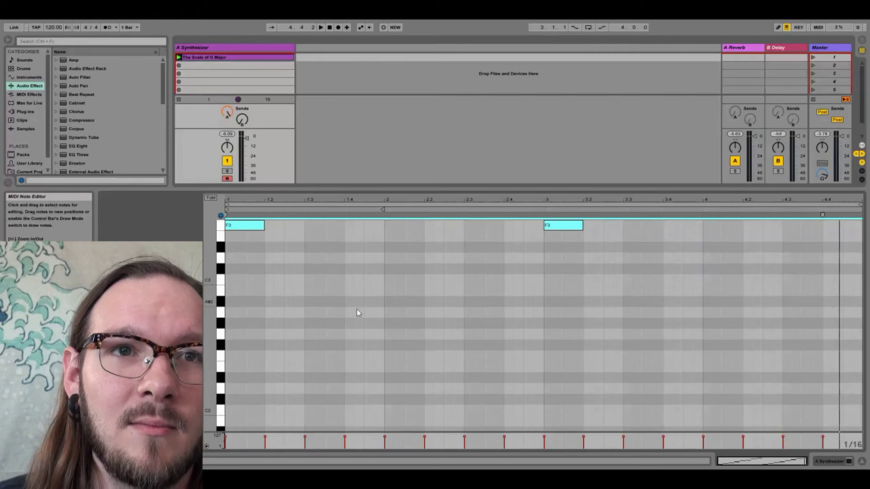
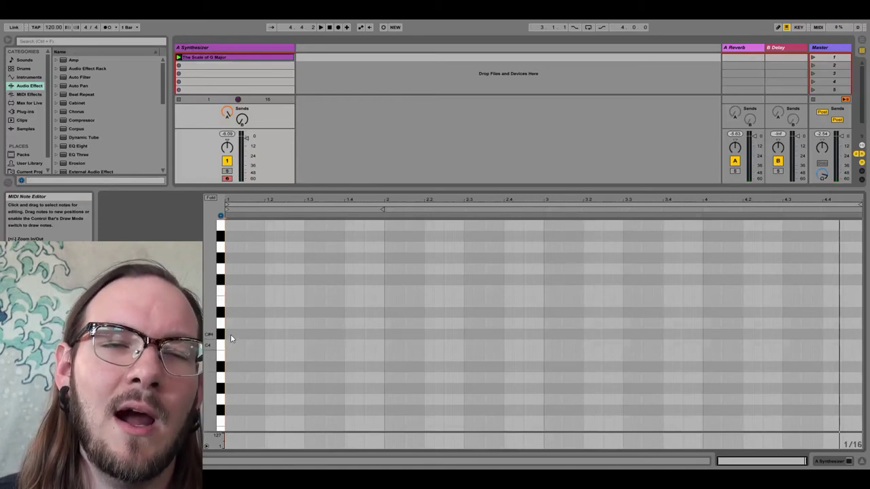
Create a one-beat C#4 note at the start of the empty clip and copy it one octave up to C#5.
{"action": "left_click_drag", "start_coordinate": [231, 334], "coordinate": [265, 334]}
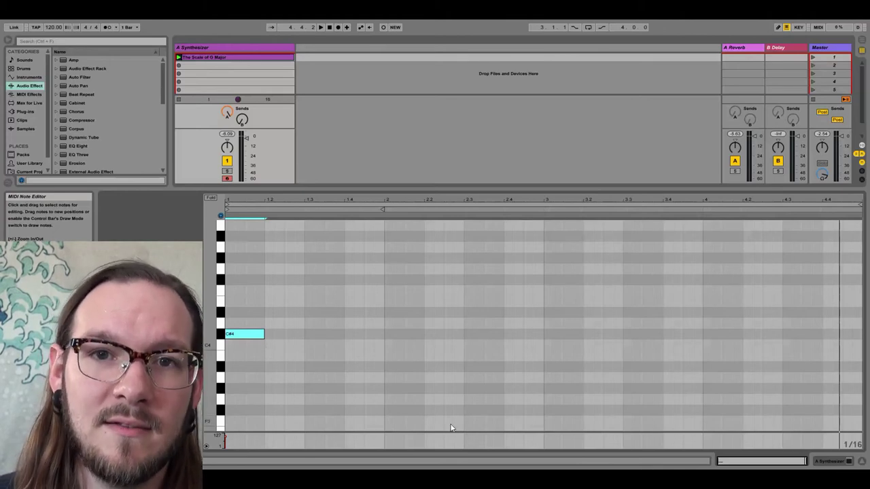
{"action": "scroll", "coordinate": [393, 320], "scroll_direction": "up", "scroll_amount": 5}
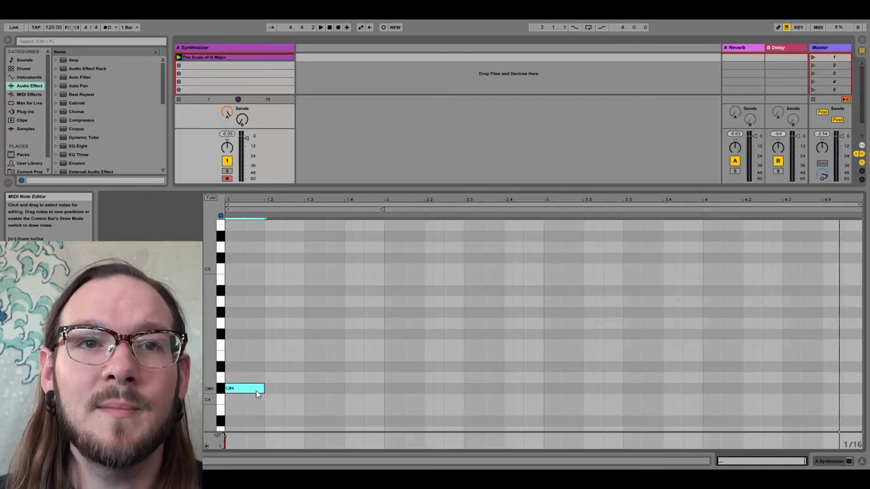
{"action": "left_click_drag", "start_coordinate": [233, 394], "coordinate": [239, 259]}
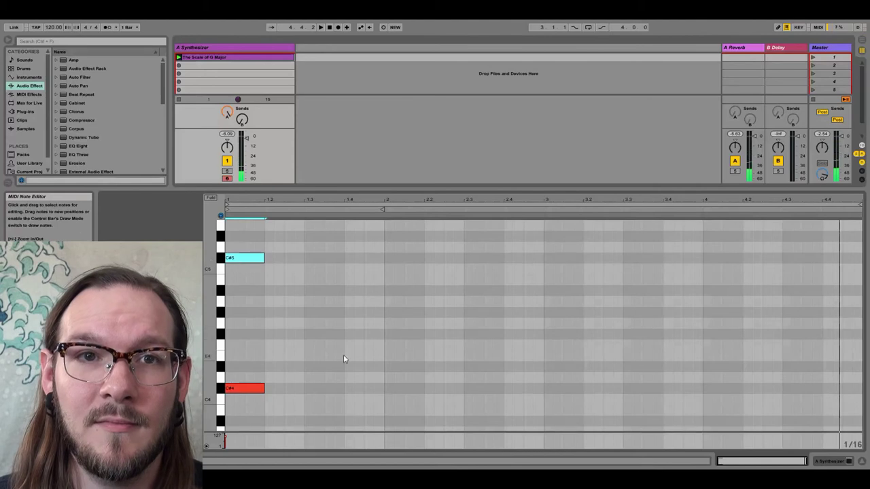
Transpose both C# notes down one octave to C#3 and C#4.
{"action": "left_click_drag", "start_coordinate": [327, 406], "coordinate": [301, 275]}
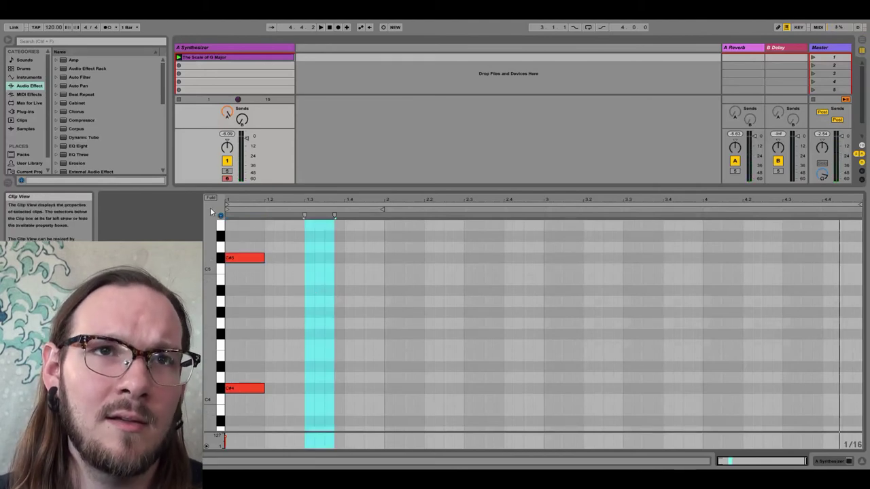
{"action": "left_click_drag", "start_coordinate": [311, 412], "coordinate": [240, 394]}
{"action": "scroll", "coordinate": [301, 360], "scroll_direction": "down", "scroll_amount": 5}
{"action": "scroll", "coordinate": [308, 379], "scroll_direction": "up", "scroll_amount": 1}
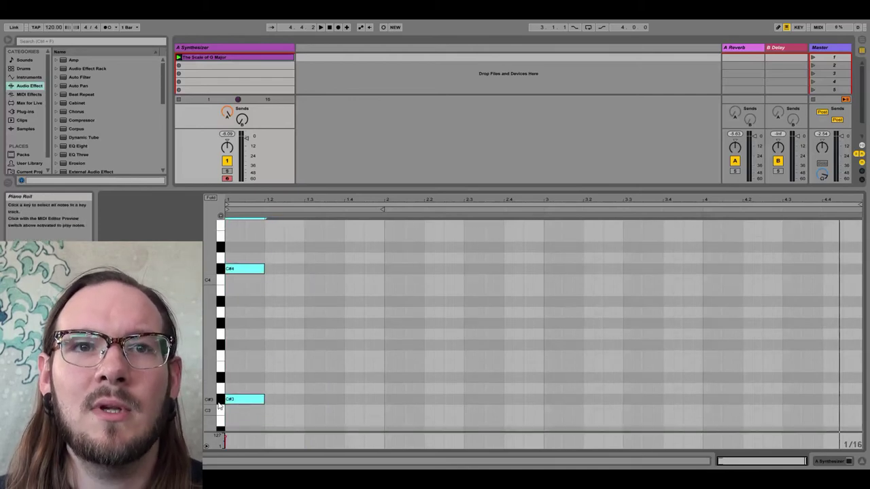
{"action": "left_click", "coordinate": [374, 307]}
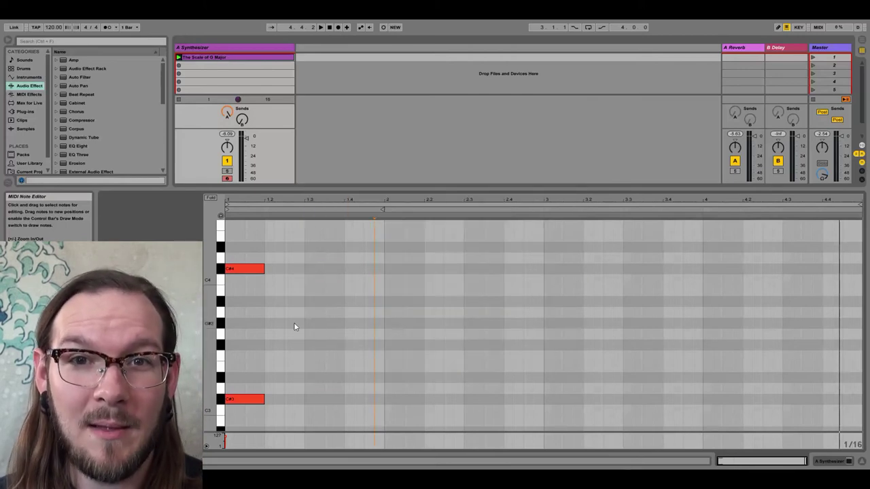
Copy the C#3 note upward as D#3, F3, F#3, G#3, A#3, C4 and C#4 on beats 1.2 to 2.4 to form a C# major scale.
{"action": "left_click", "coordinate": [239, 401]}
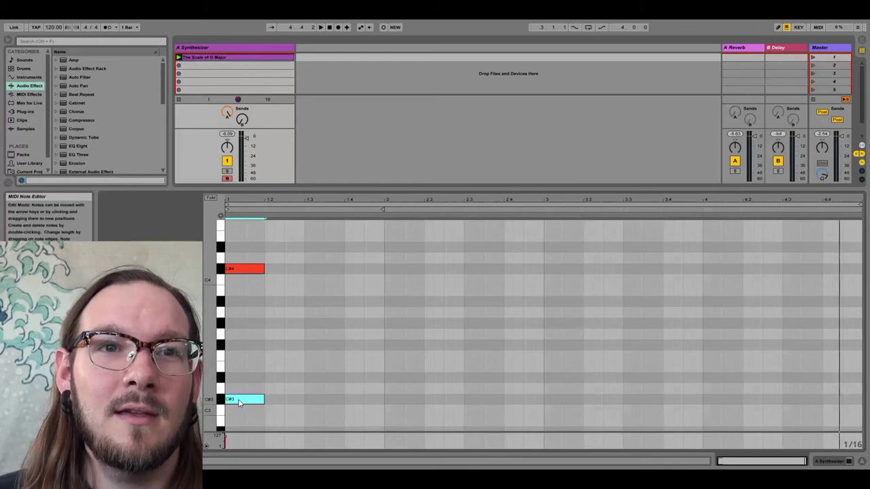
{"action": "left_click_drag", "start_coordinate": [235, 400], "coordinate": [517, 279]}
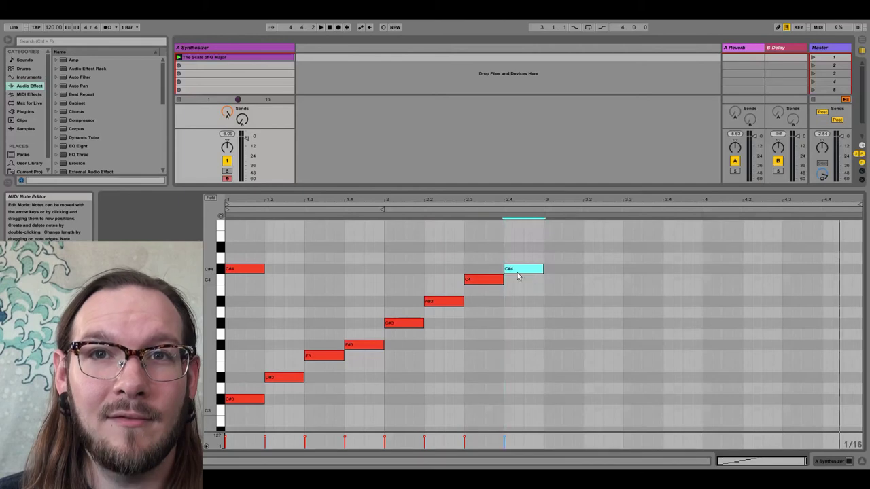
Delete the extra C#4 note on beat 1, and play the C# major scale.
{"action": "left_click", "coordinate": [243, 269]}
{"action": "key", "text": "Delete"}
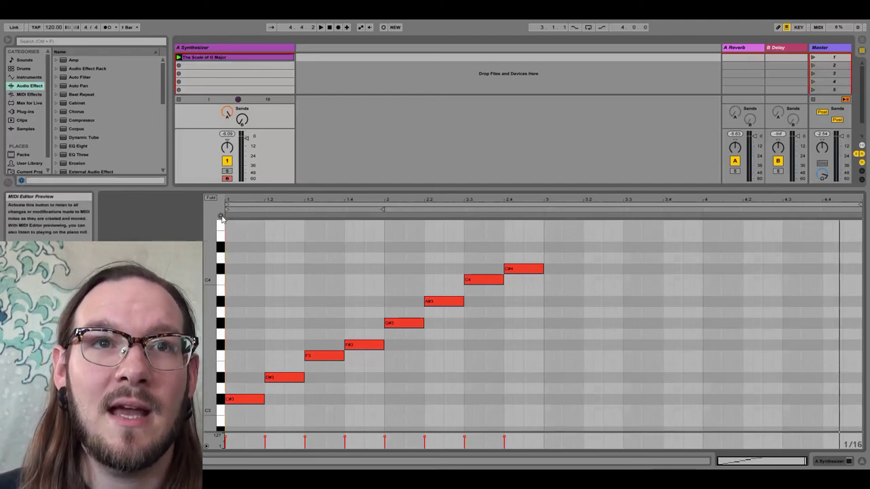
{"action": "key", "text": "space"}
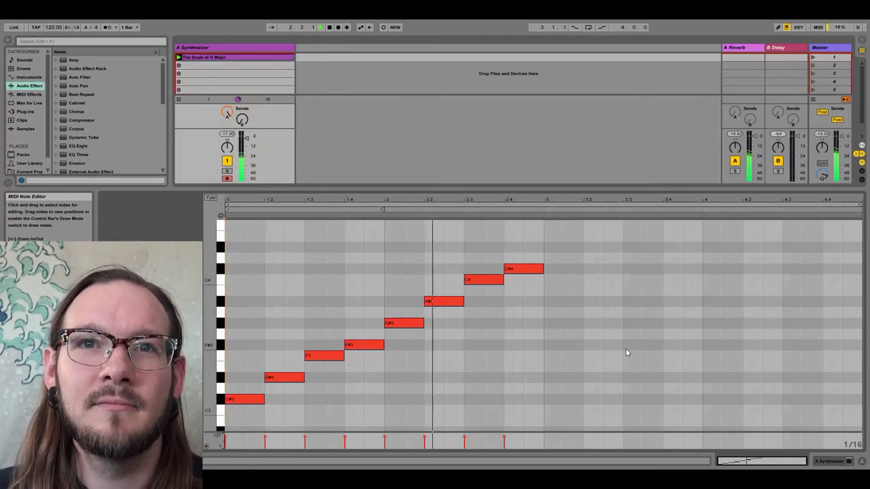
{"action": "key", "text": "space"}
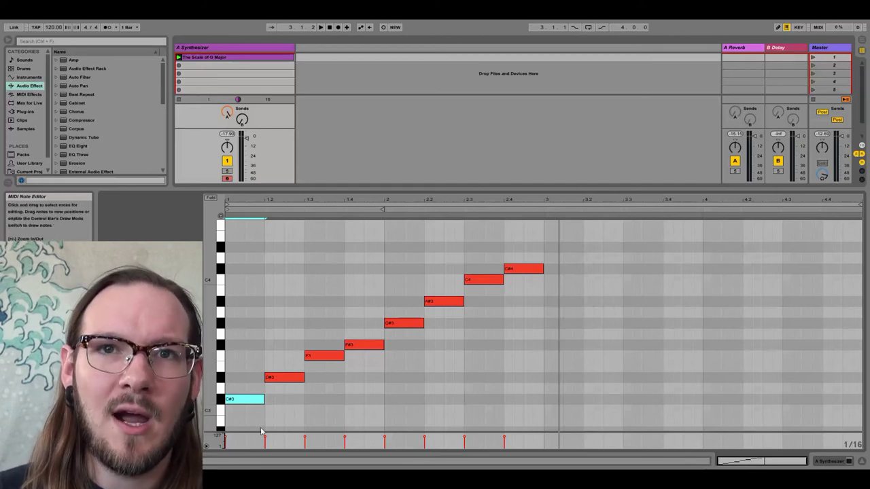
Delete all the notes of the C# major scale, and create a one-beat D#3 note at the start of the clip.
{"action": "left_click_drag", "start_coordinate": [570, 423], "coordinate": [244, 249]}
{"action": "key", "text": "Delete"}
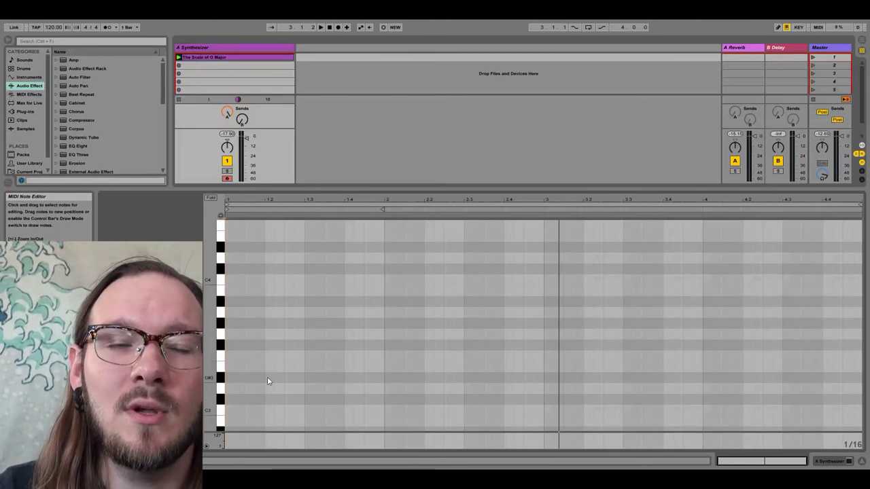
{"action": "scroll", "coordinate": [267, 381], "scroll_direction": "down", "scroll_amount": 2}
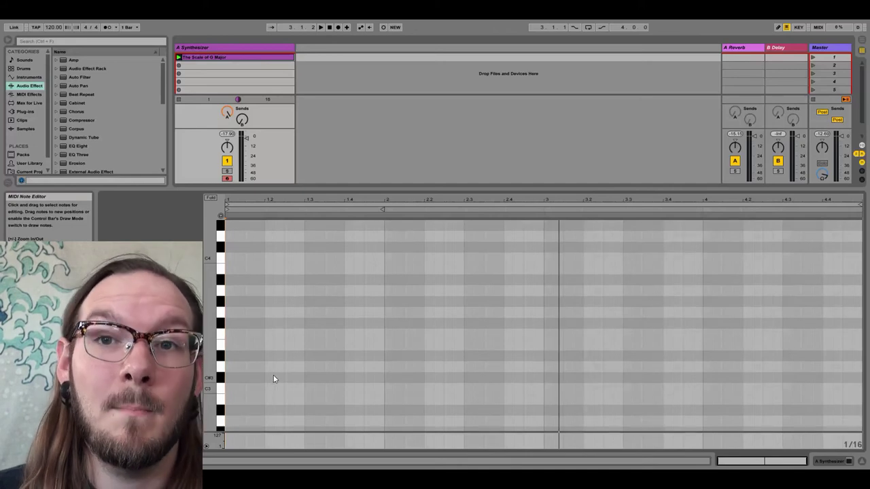
{"action": "double_click", "coordinate": [231, 356]}
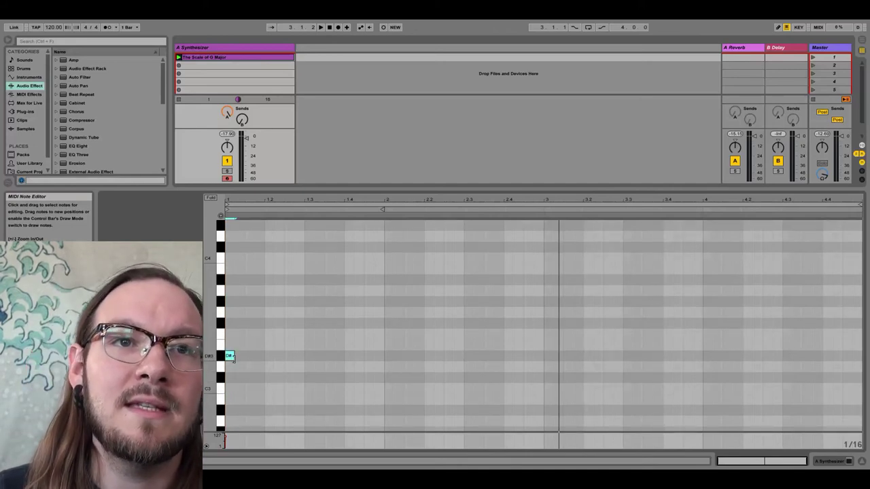
{"action": "left_click_drag", "start_coordinate": [234, 357], "coordinate": [264, 357]}
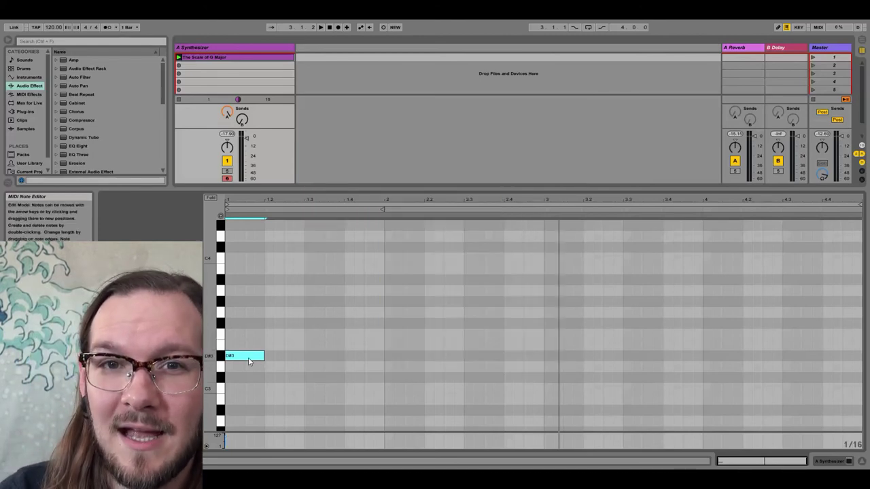
Copy the D#3 note upward as F3, F#3, G#3, A#3, B3, C#4 and D#4 on beats 1.2 to 2.4, and play the D# minor scale.
{"action": "left_click_drag", "start_coordinate": [237, 361], "coordinate": [514, 229]}
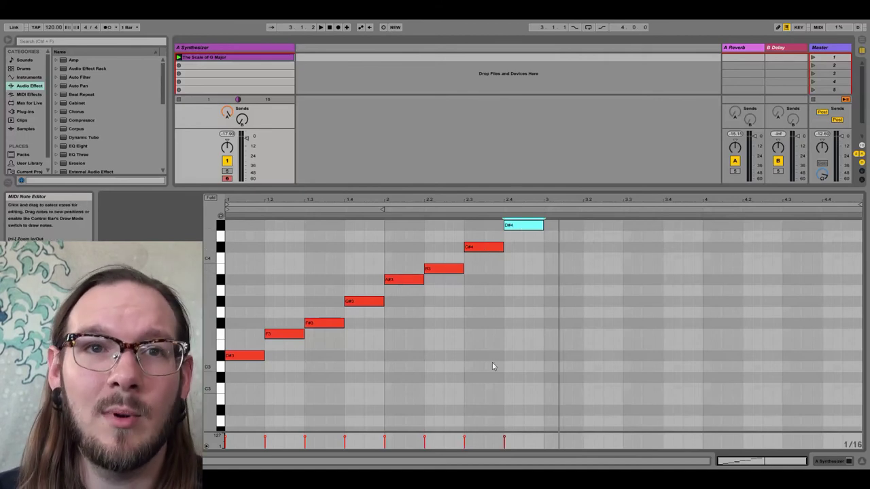
{"action": "left_click", "coordinate": [262, 393]}
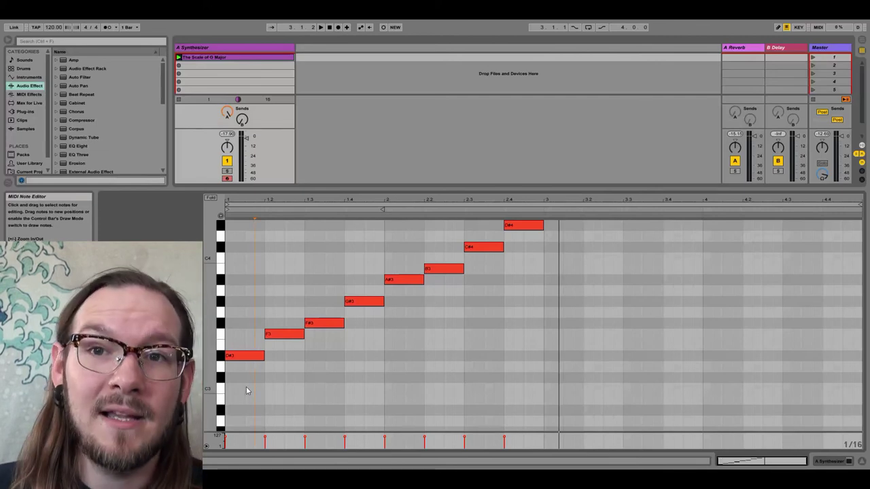
{"action": "key", "text": "space"}
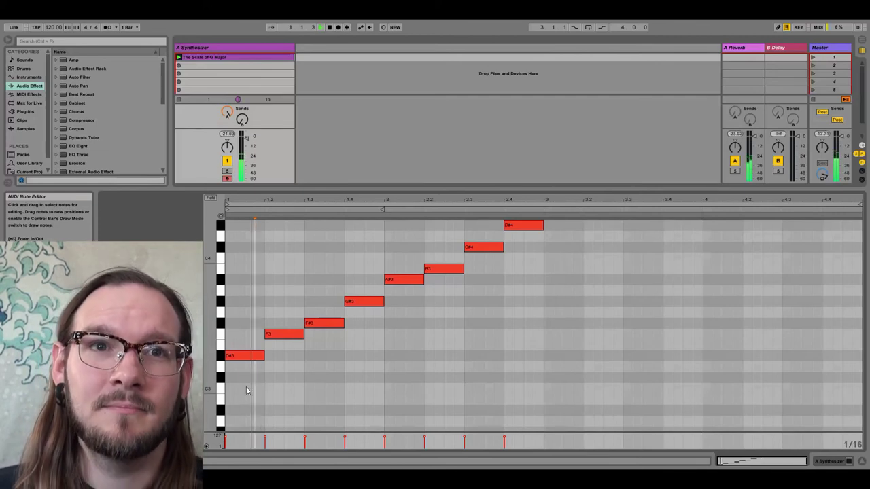